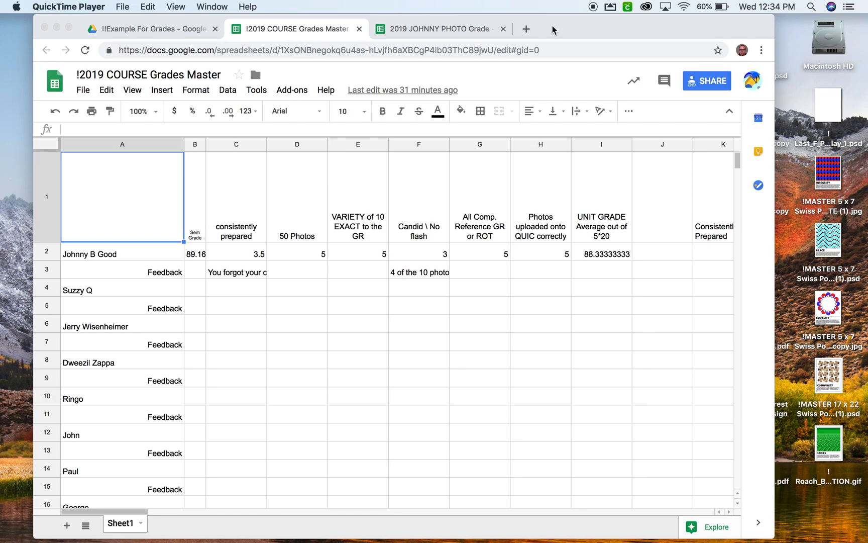
Maximize the Chrome window to full screen so more grade columns show
left_click(69, 28)
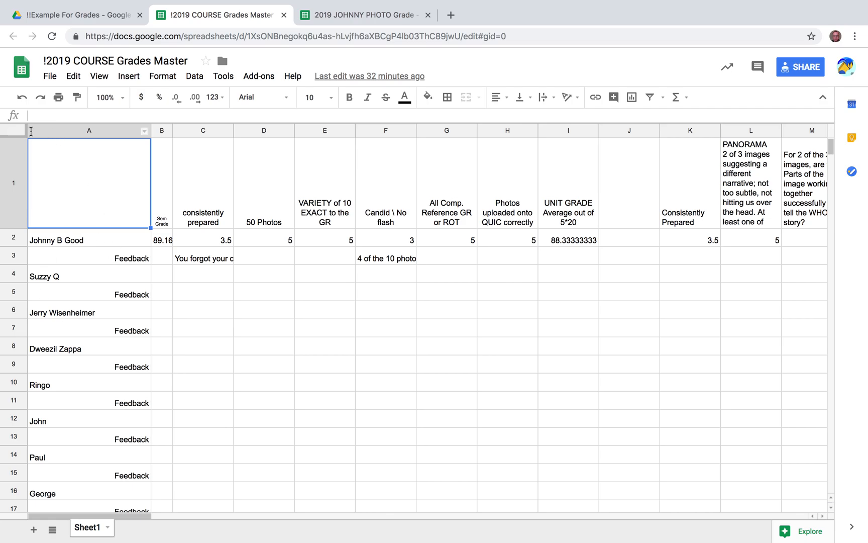
Insert a new column A left of the student names and make it narrow
right_click(70, 132)
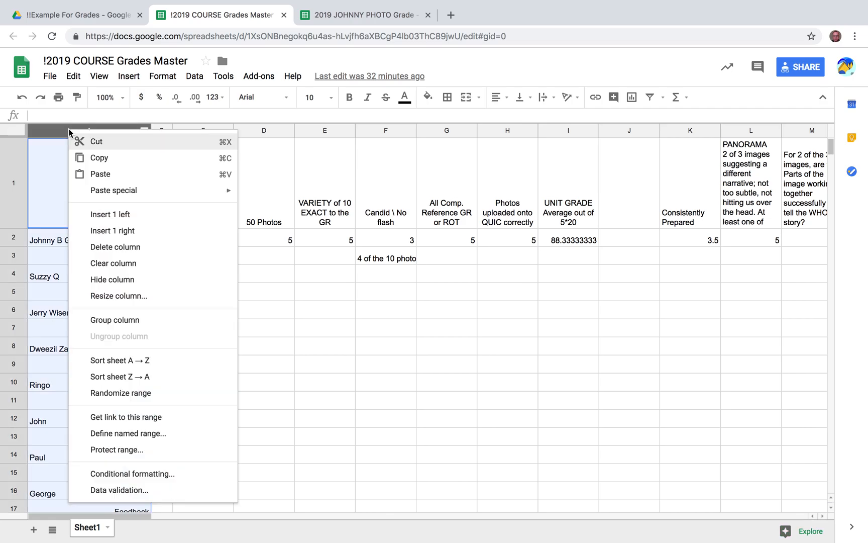
left_click(109, 216)
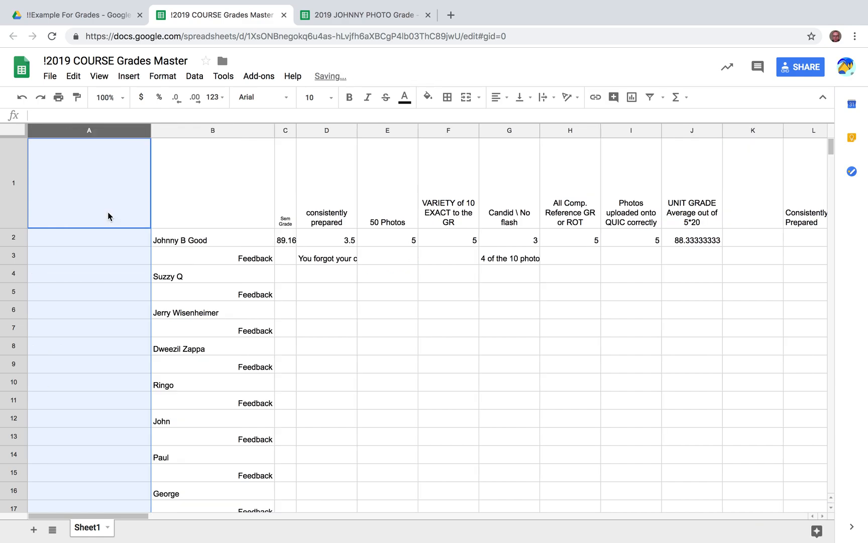
left_click_drag(151, 131, 46, 134)
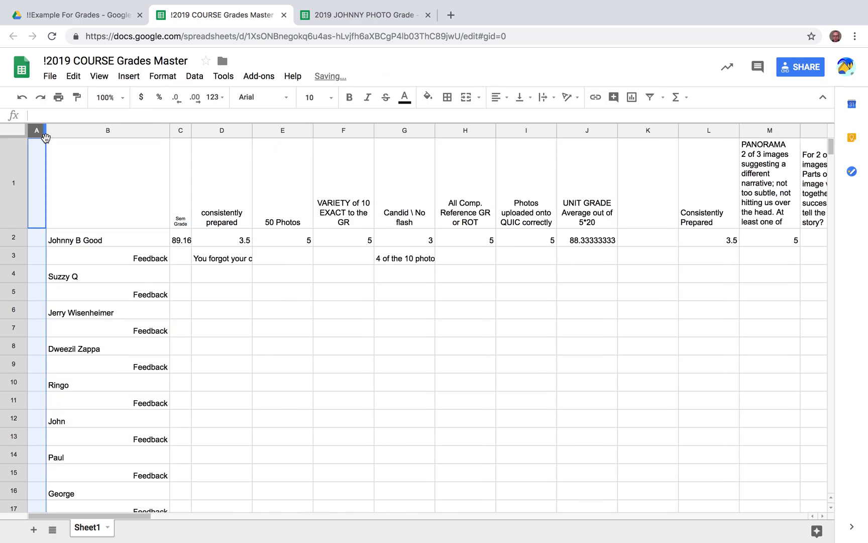
Label cell A1 'HIDE' and set its text wrapping to Wrap
left_click(36, 177)
type("HIDE")
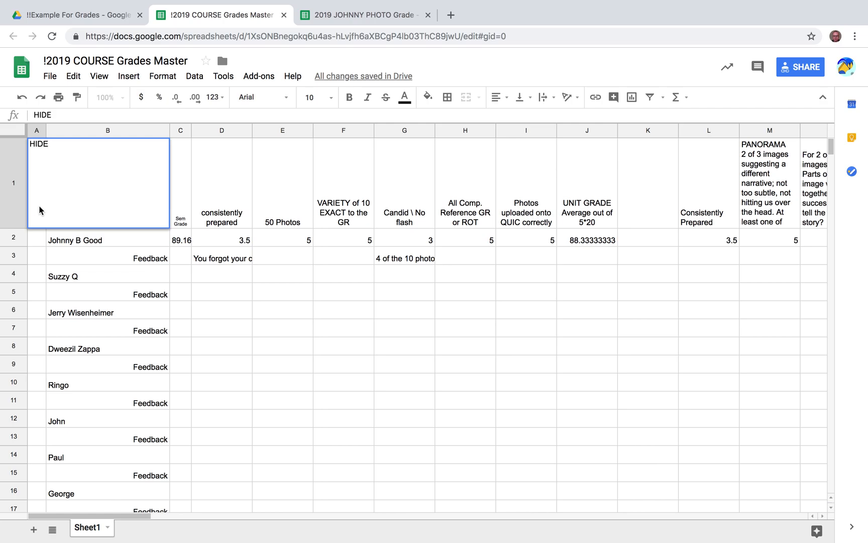
left_click(39, 240)
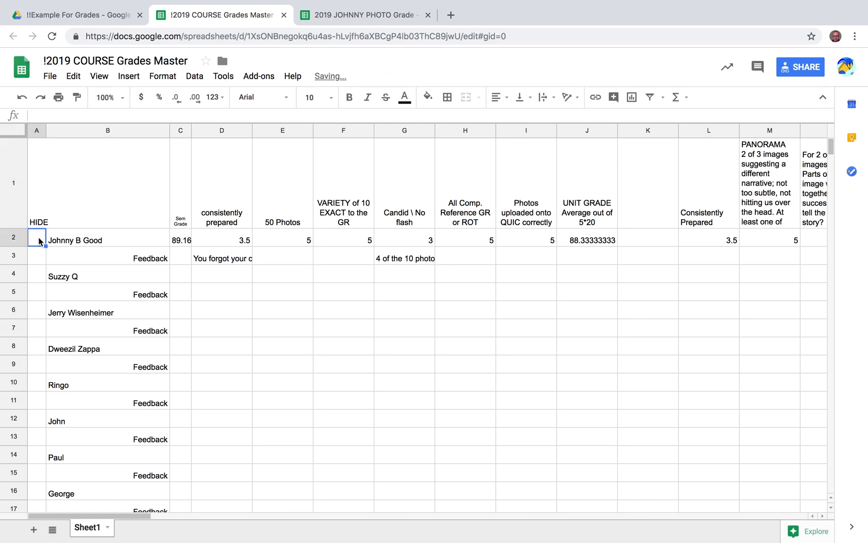
left_click(40, 182)
left_click(545, 97)
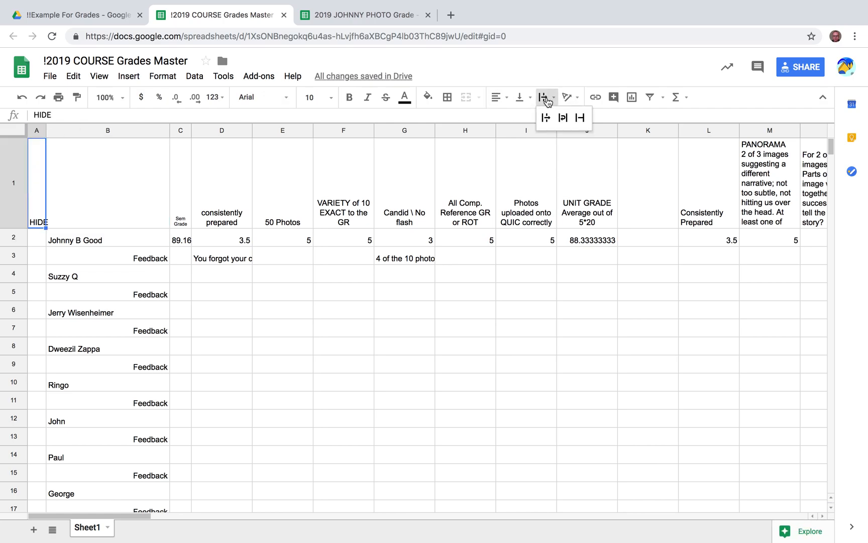
left_click(563, 116)
Fine-tune column A's width and check C2's =Average(J2,S2) semester grade of 89.16
left_click(99, 199)
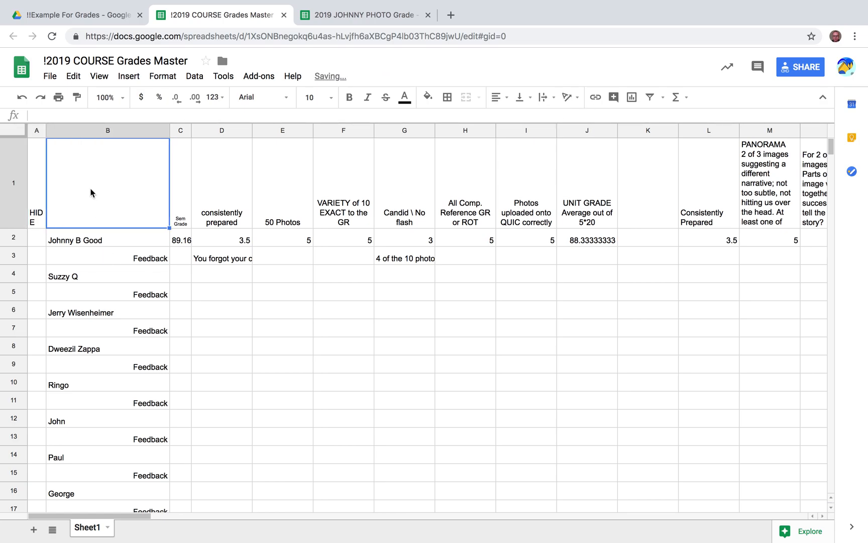
left_click_drag(45, 129, 43, 129)
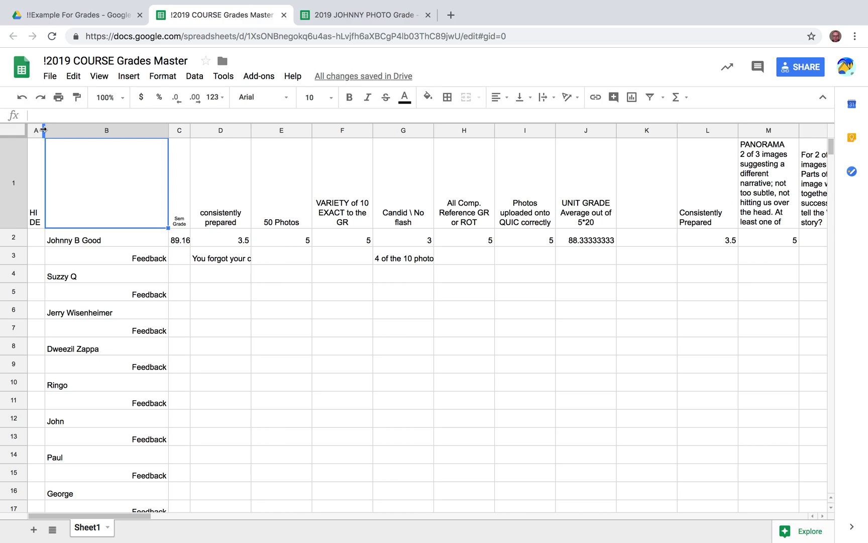
left_click(183, 244)
left_click(118, 239)
Open the Share dialog for the !2019 COURSE Grades Master sheet
left_click(179, 244)
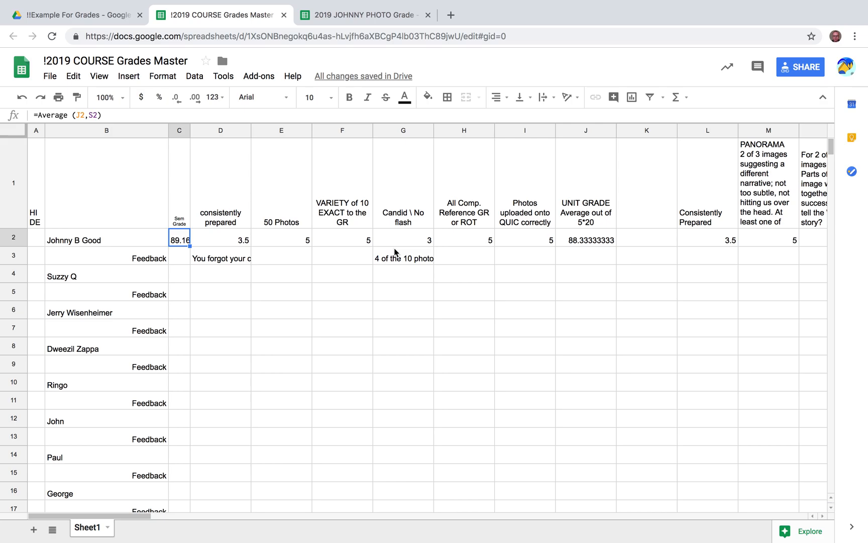
left_click(797, 71)
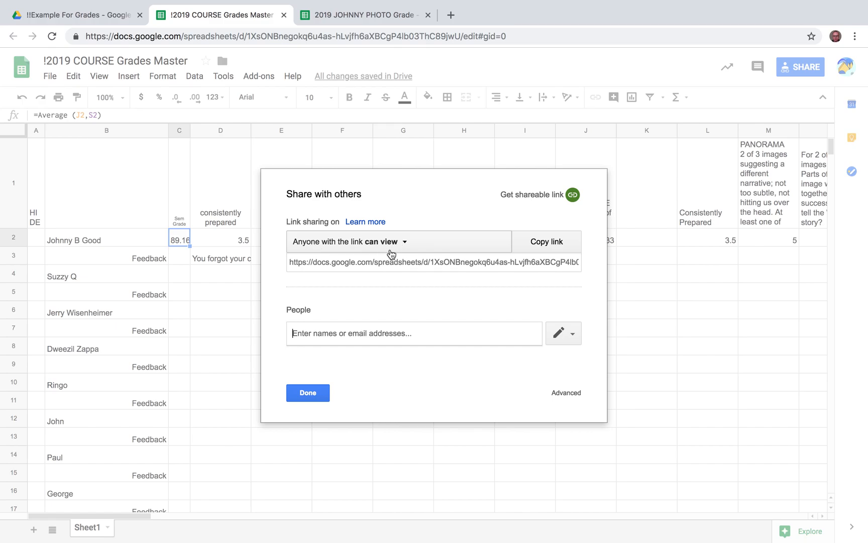
Turn on view access for anyone with the link, copy the link, and close sharing
left_click(406, 244)
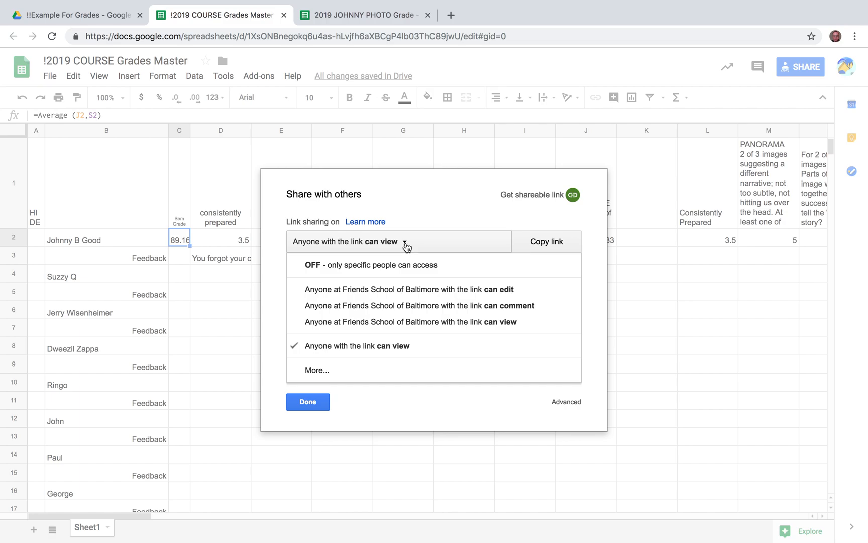
left_click(322, 371)
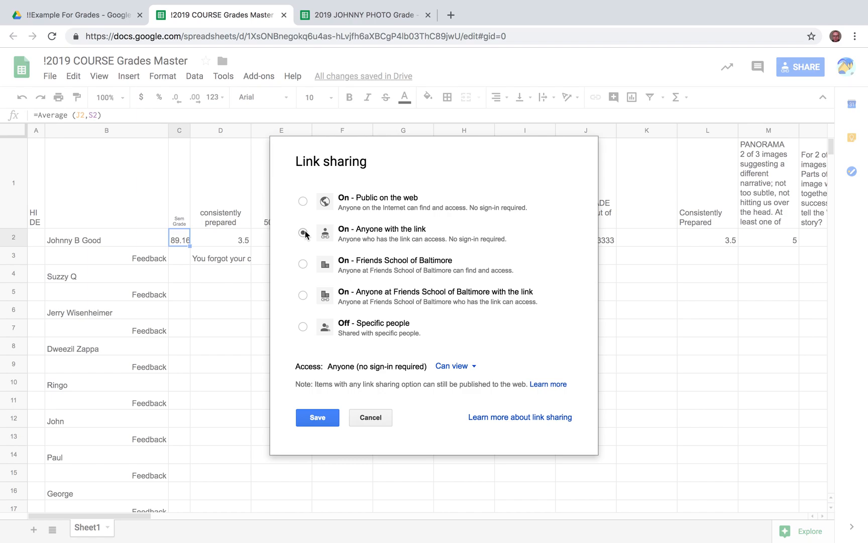
left_click(320, 418)
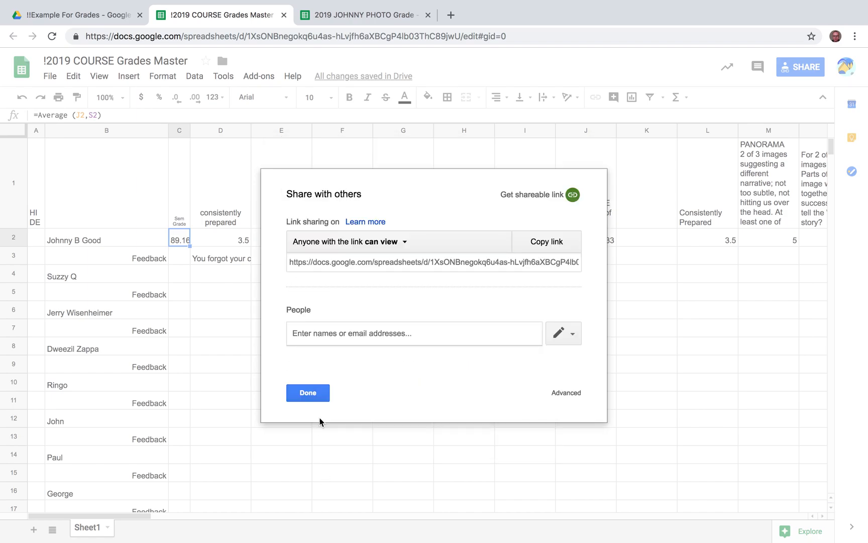
left_click(552, 245)
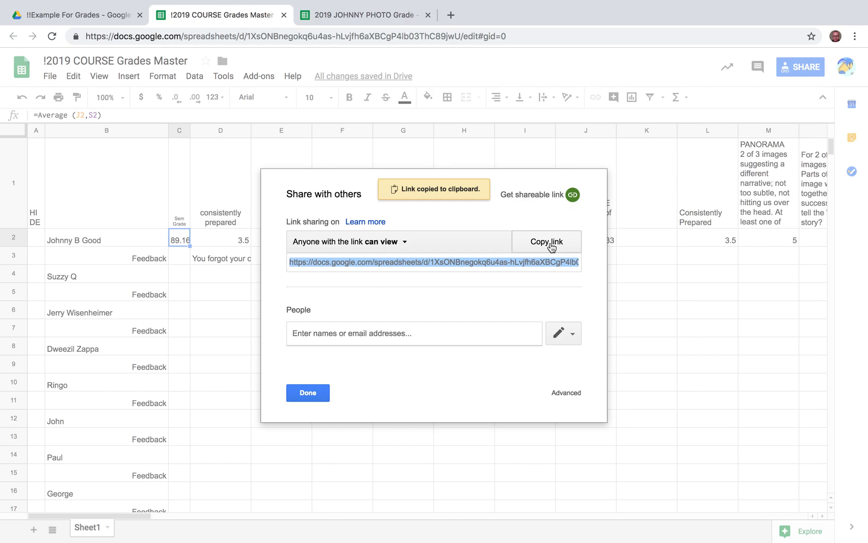
left_click(310, 395)
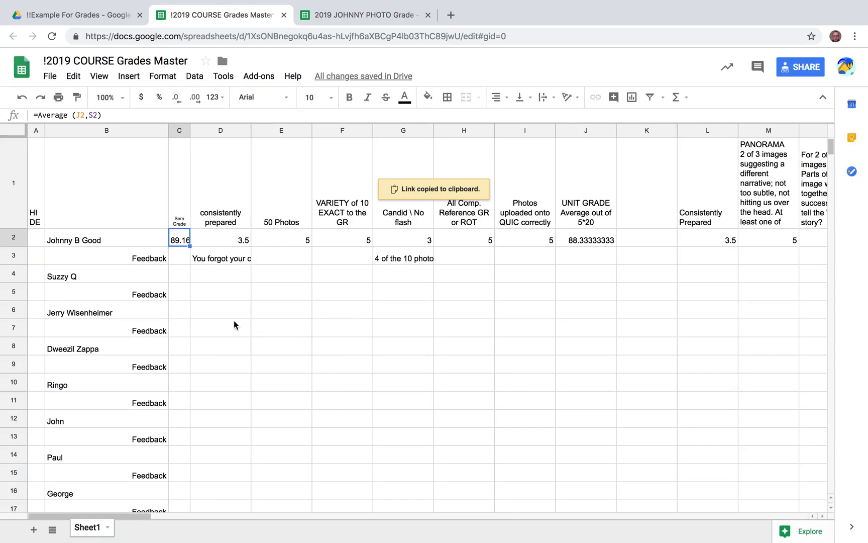
Review the 2019 JOHNNY PHOTO Grade sheet, then return to the !!Example For Grades folder
left_click(366, 17)
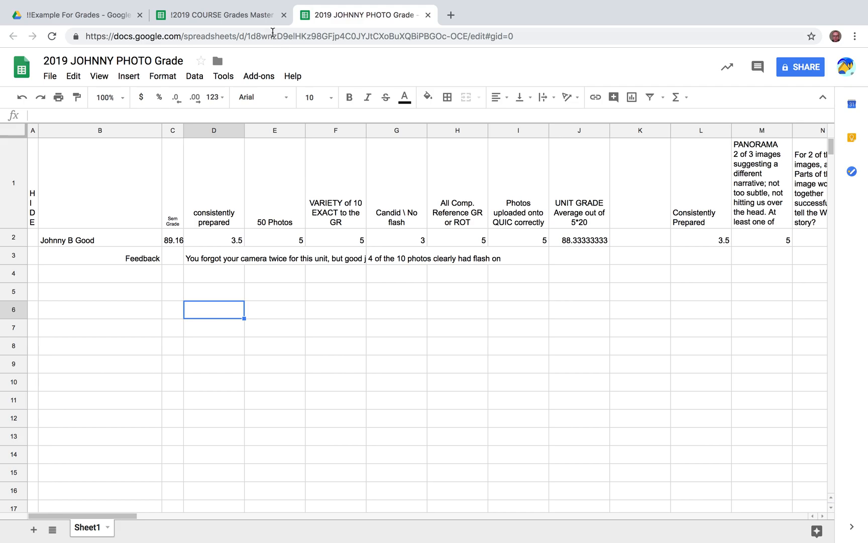
left_click(219, 16)
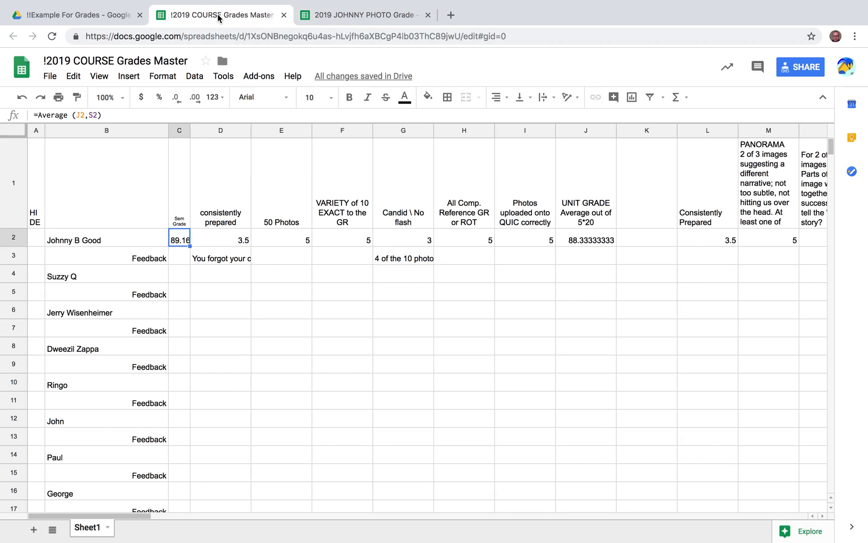
left_click(79, 17)
left_click(237, 356)
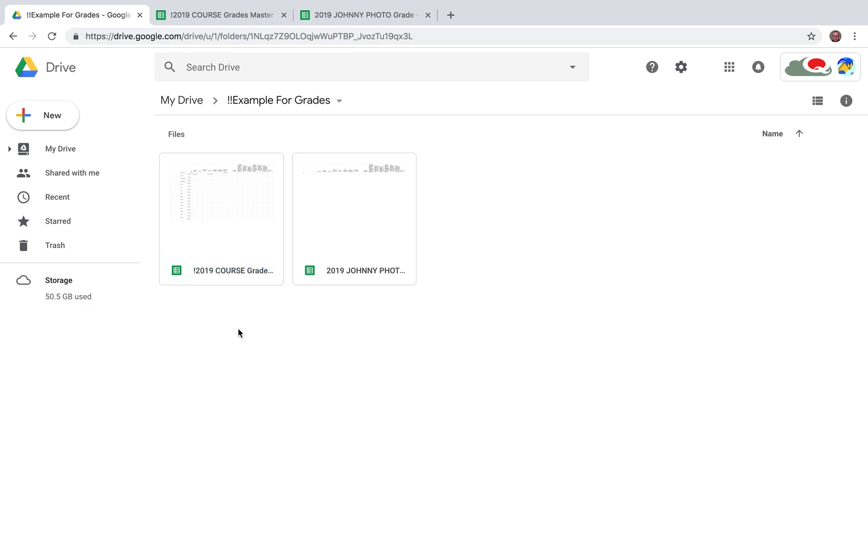
Duplicate the master file and open 'Copy of !2019 COURSE Grades Master' in Sheets
right_click(214, 239)
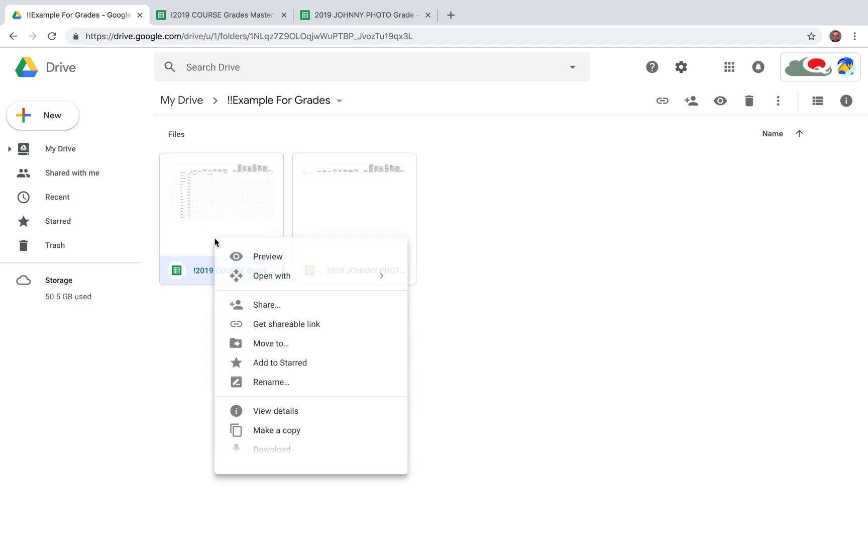
left_click(275, 435)
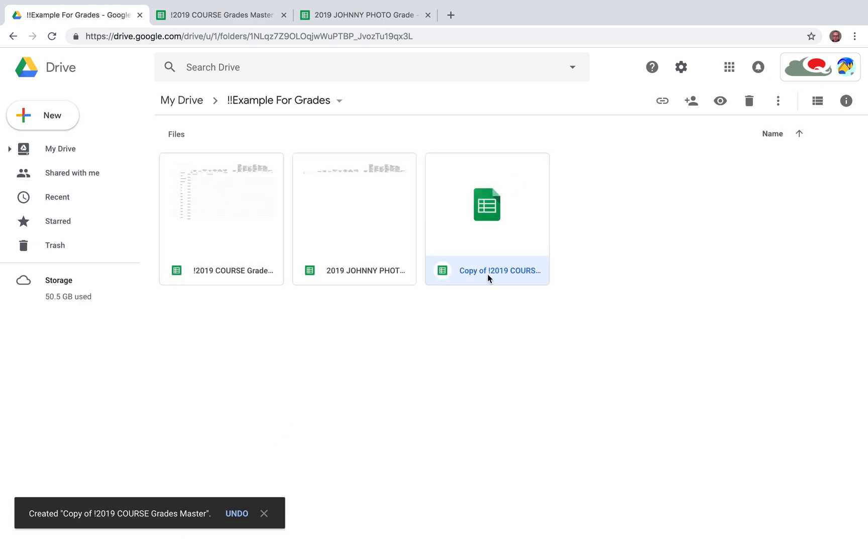
double_click(486, 204)
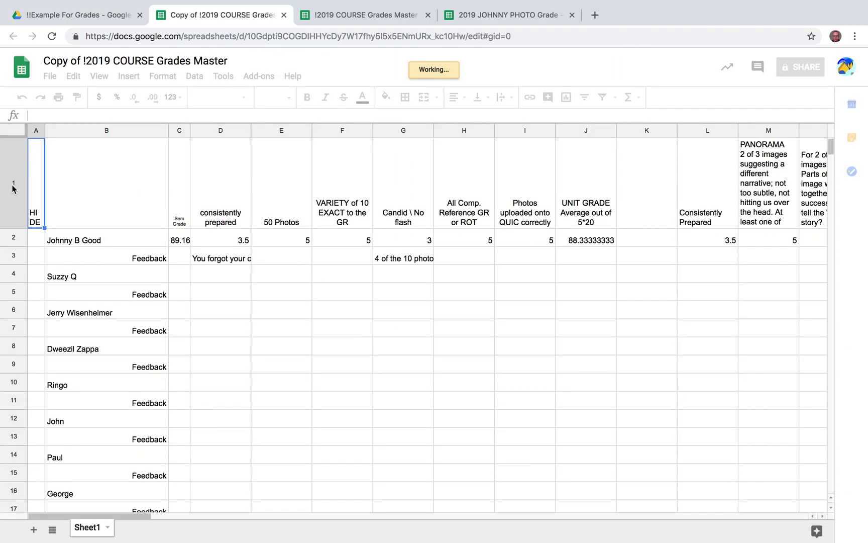
Clear rows 1–4 and the student names in column B of the copy
left_click_drag(15, 189, 14, 272)
key("Delete")
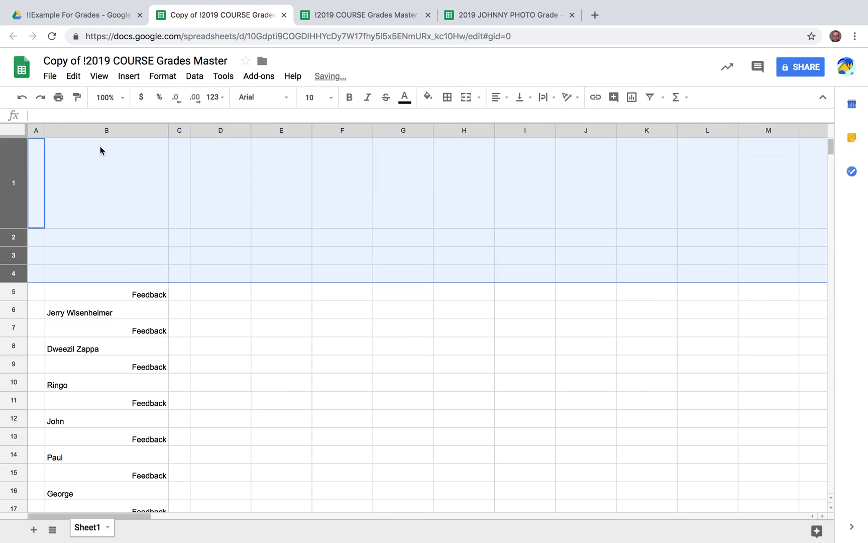
left_click(106, 130)
key("Delete")
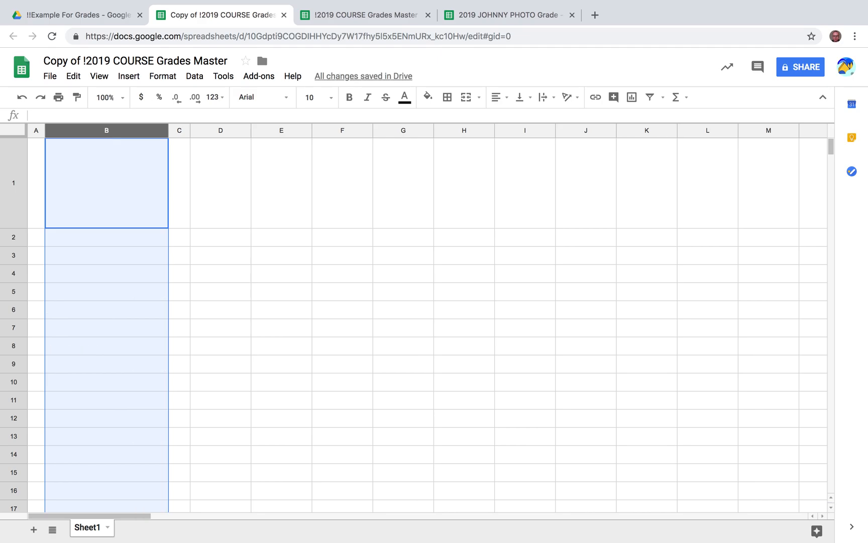
left_click(36, 193)
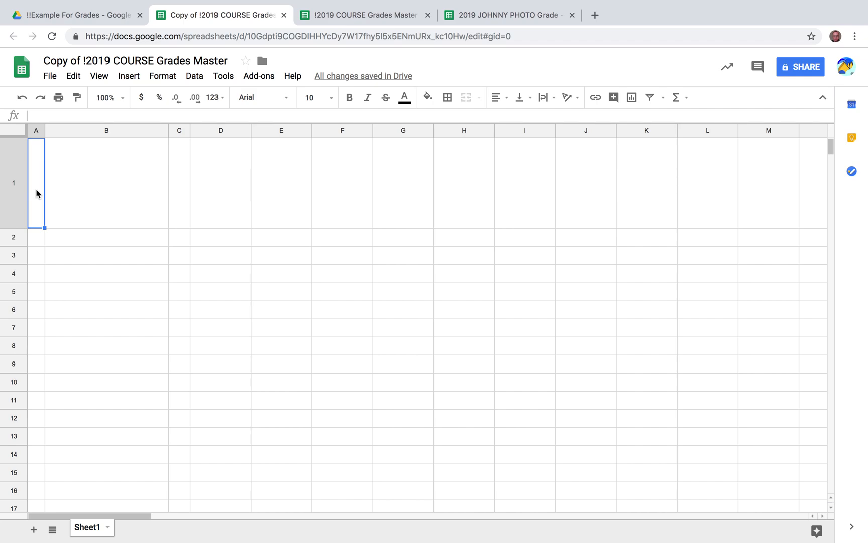
In A1, build =IMPORTRANGE with the master's quoted URL and range "Sheet1!A1:ZZ1"
type("=I")
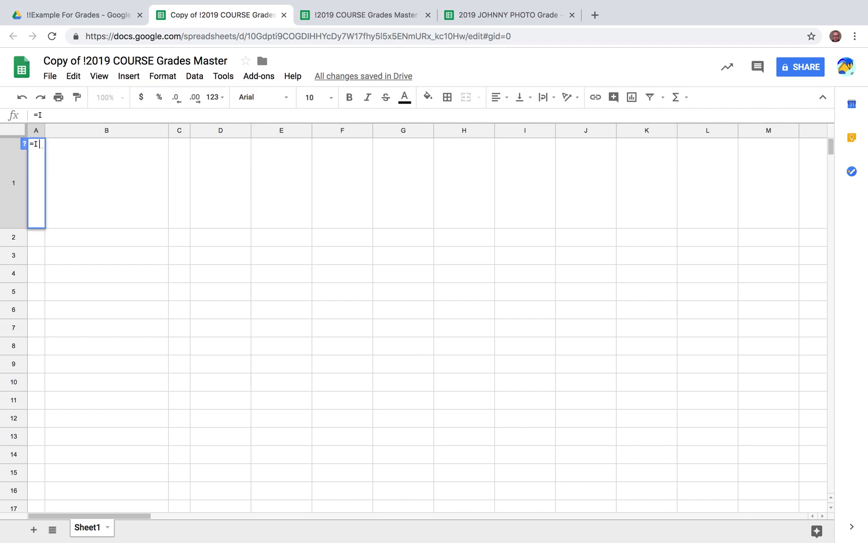
type("mportR")
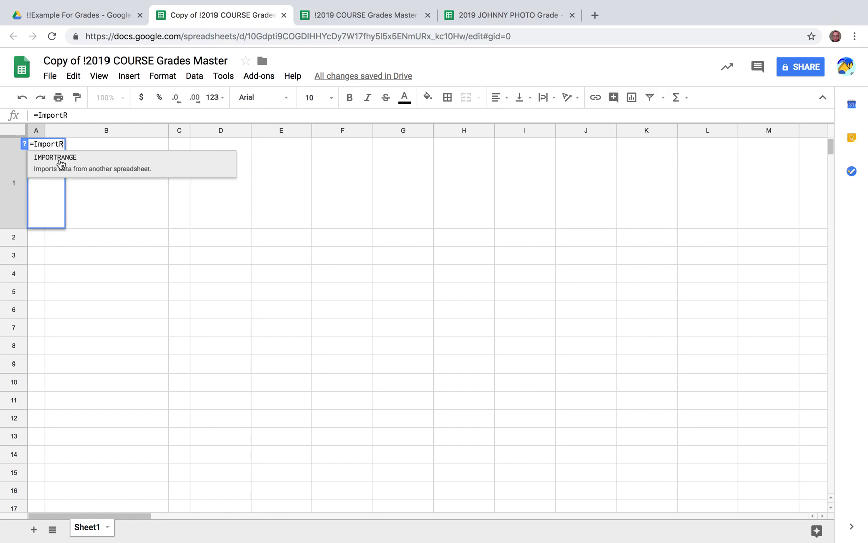
left_click(66, 163)
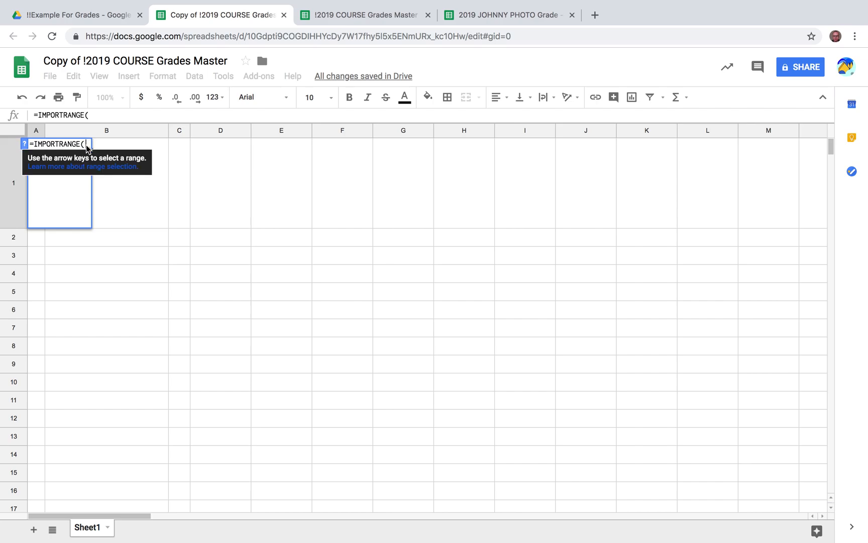
key("super+equal")
key("super+equal")
key("super+equal")
key("super+equal")
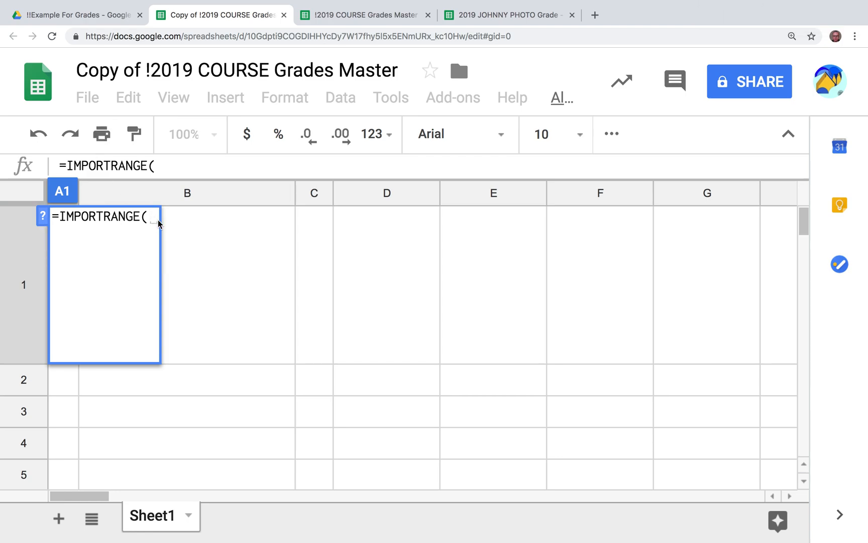
type("\"")
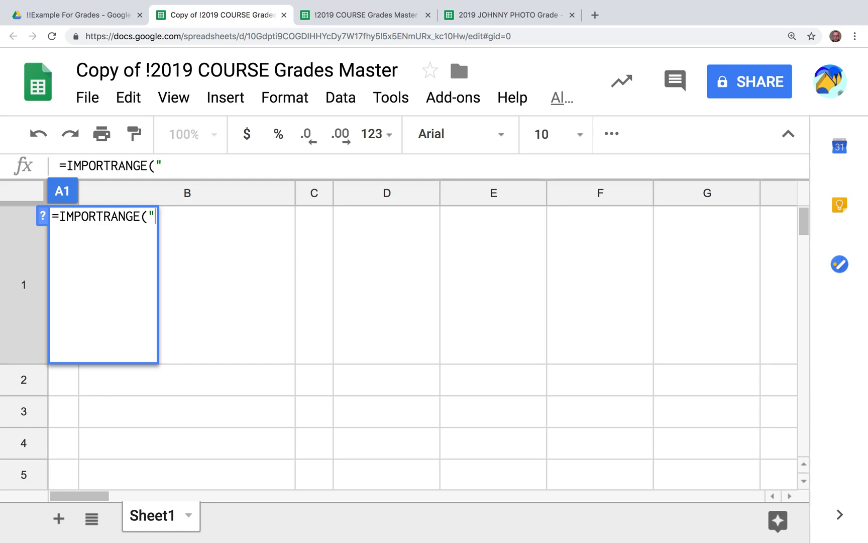
key("super+v")
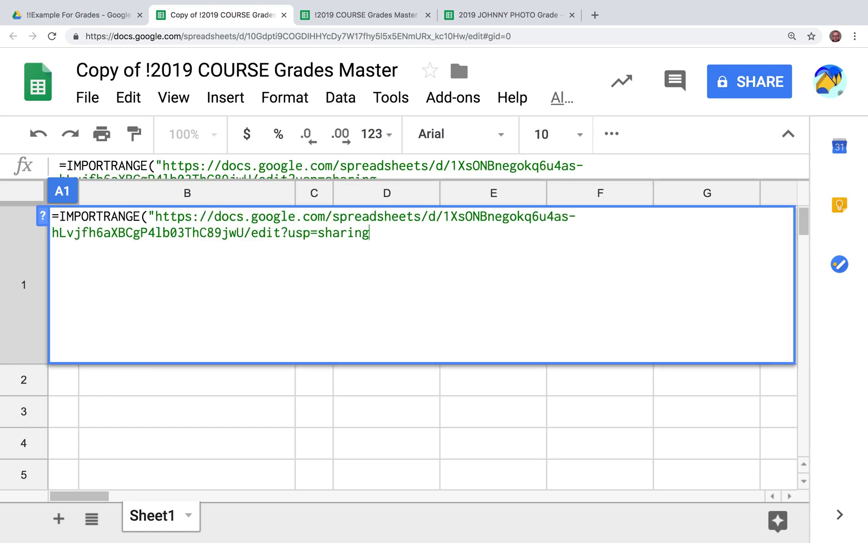
type("\",")
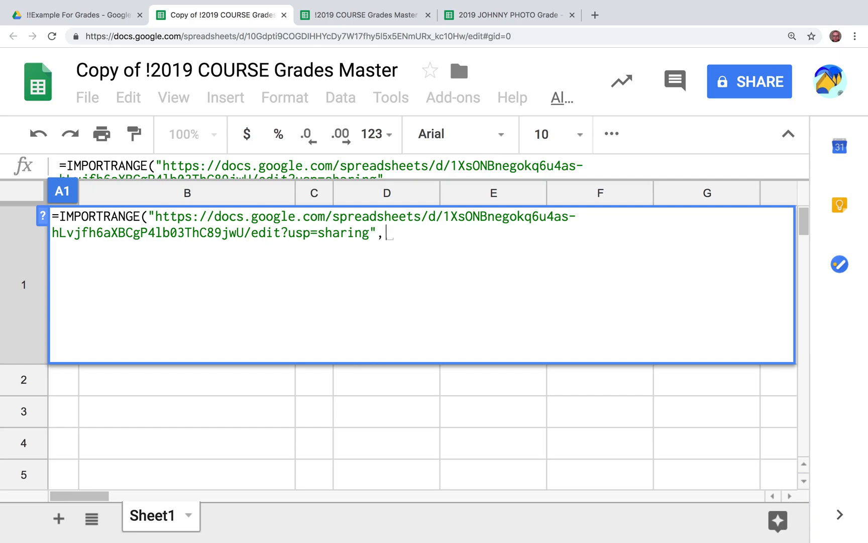
type("\"")
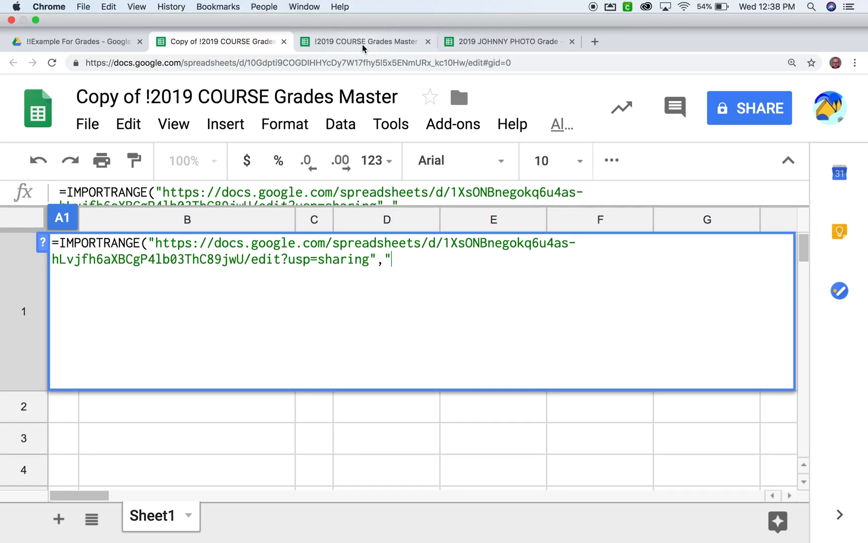
left_click(362, 42)
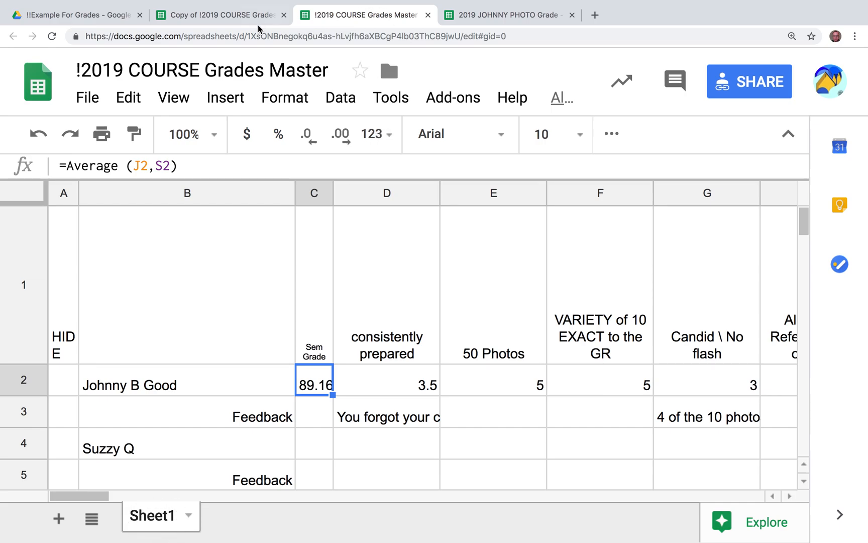
left_click(238, 16)
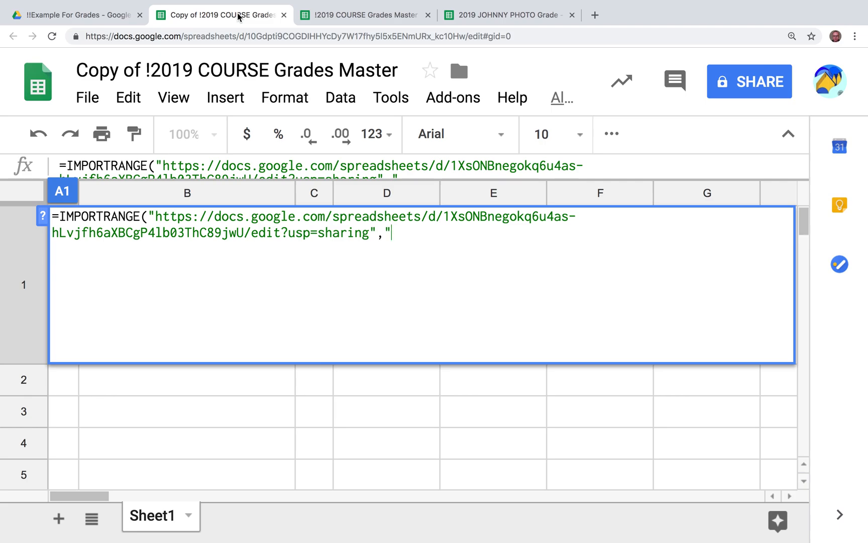
type("Sheet1")
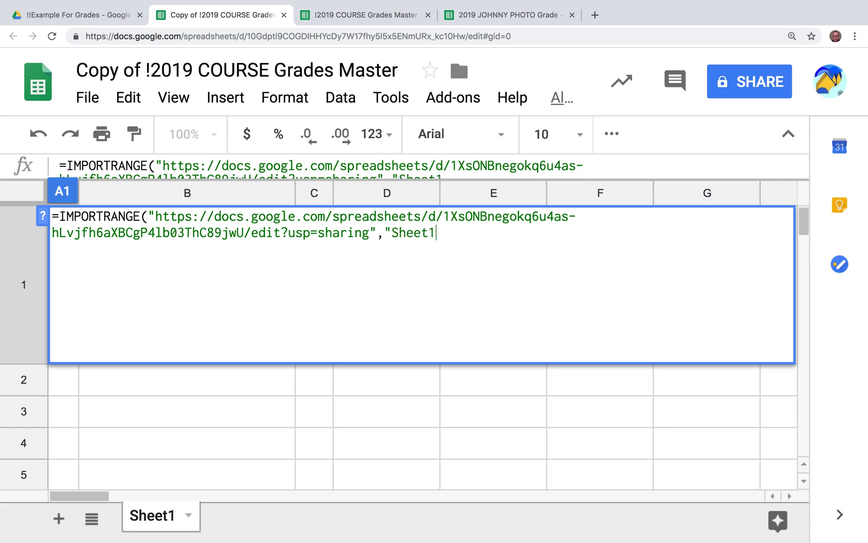
type("!A1:ZZ1\")")
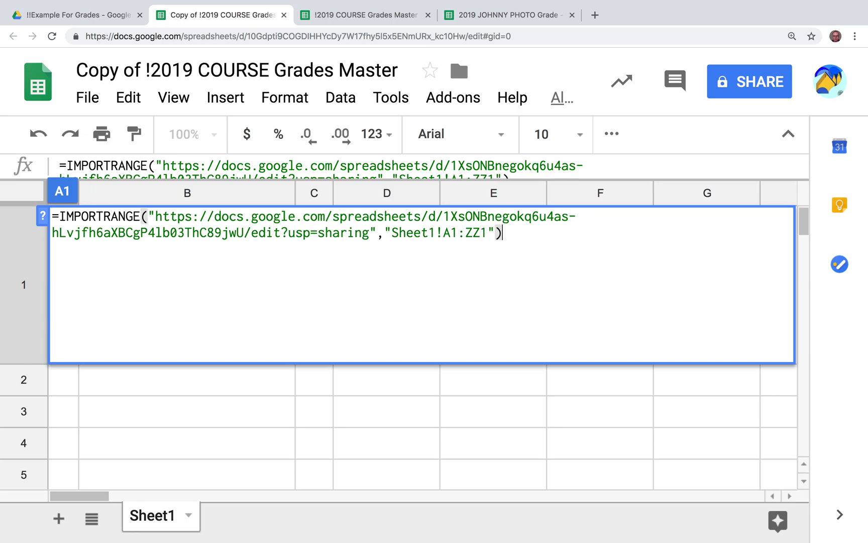
Commit the A1 formula, check the imported header row, and return to the master at normal zoom
key("Return")
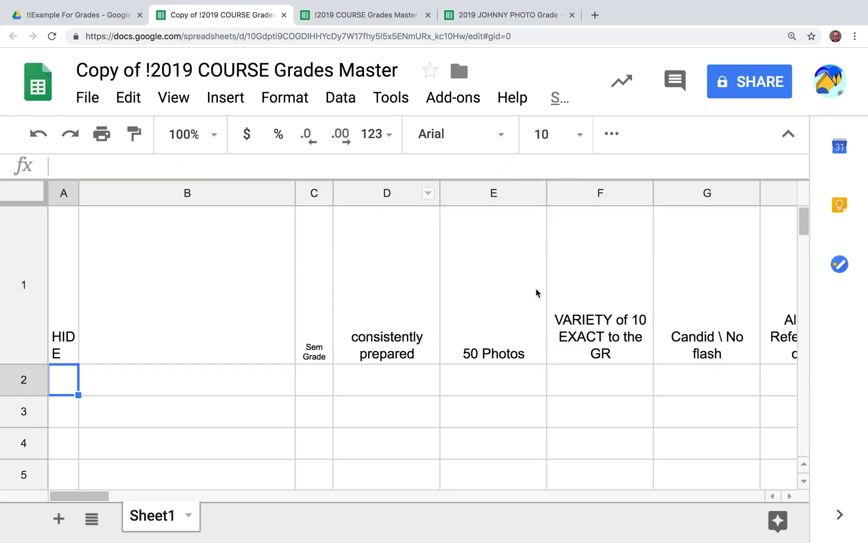
scroll(536, 291, "right", 10)
scroll(537, 291, "right", 5)
scroll(536, 294, "left", 15)
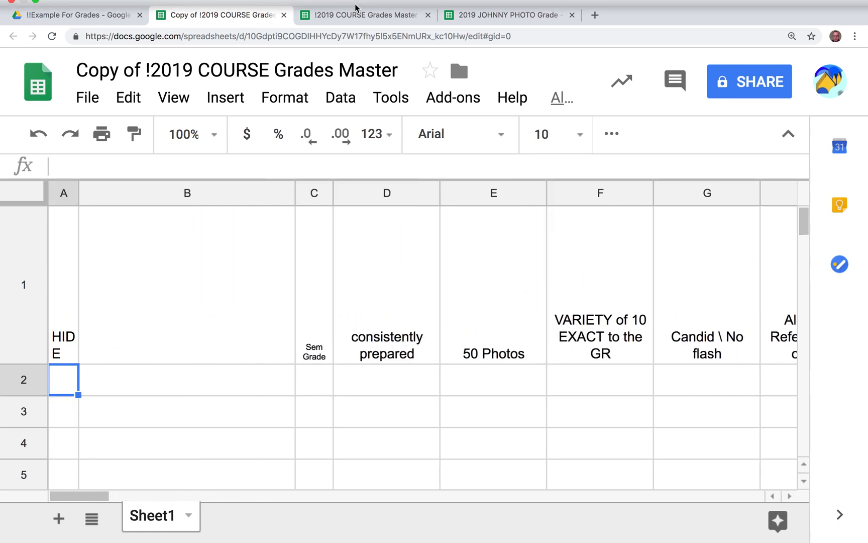
mouse_move(357, 2)
left_click(355, 44)
key("super+minus")
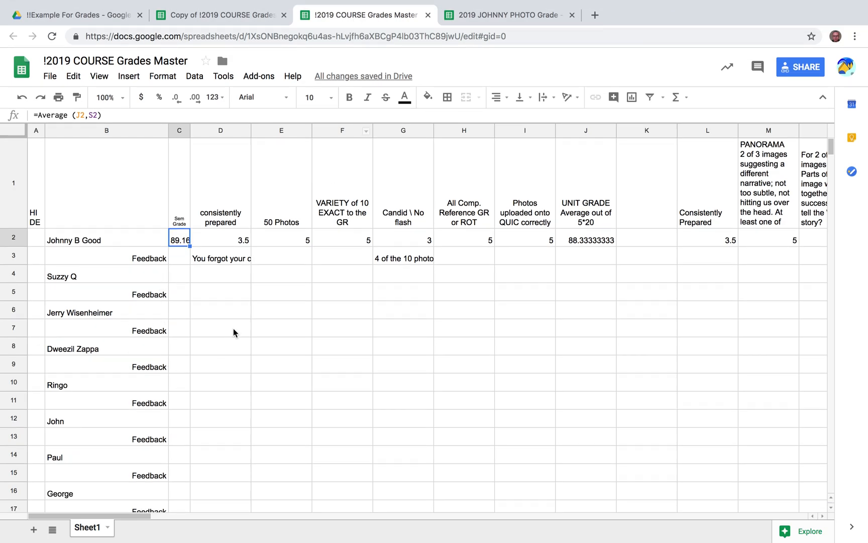
Copy the IMPORTRANGE formula from A1 into A2 of the copy
left_click(234, 20)
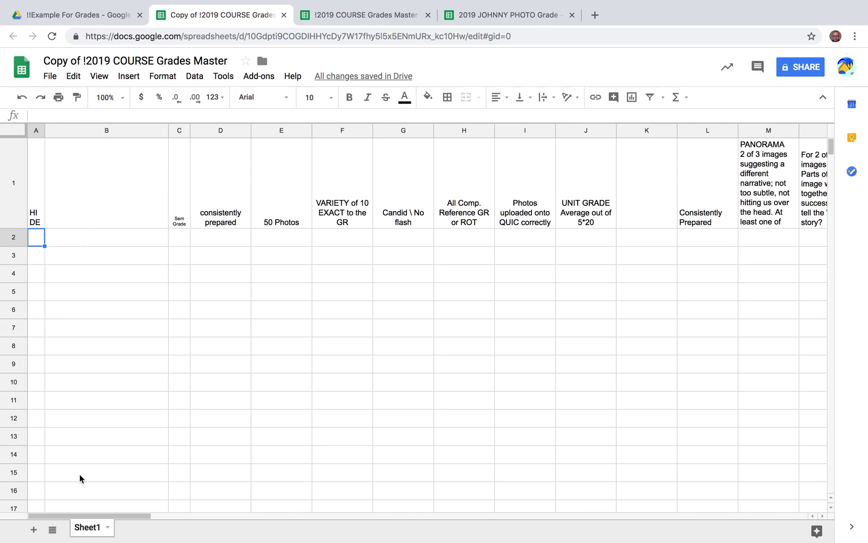
left_click(36, 208)
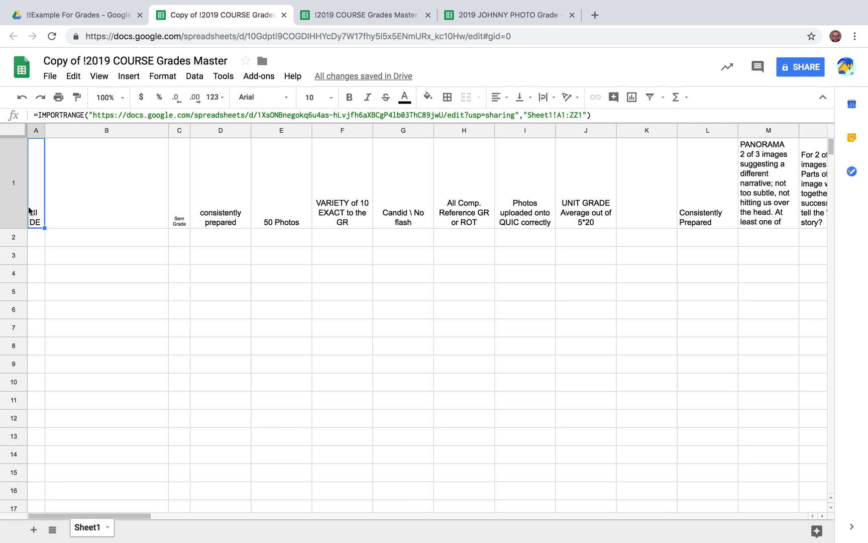
left_click(35, 241)
left_click(34, 213)
left_click(35, 239)
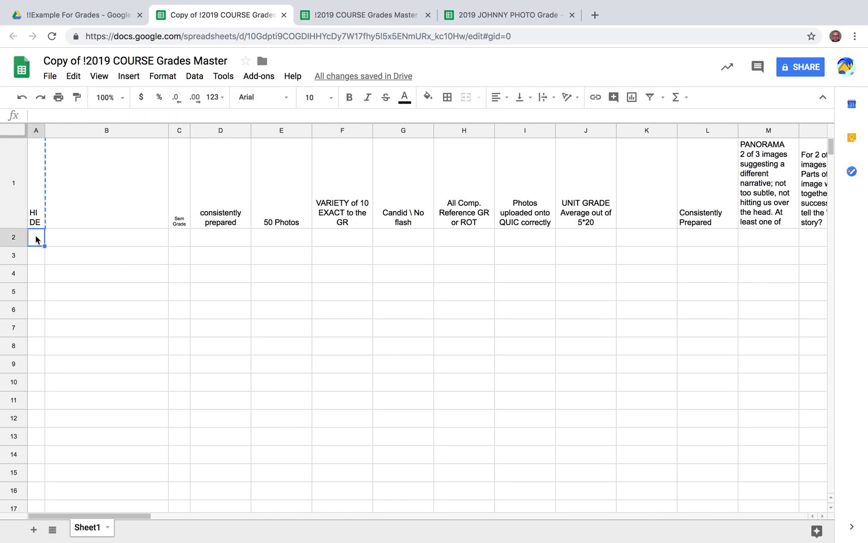
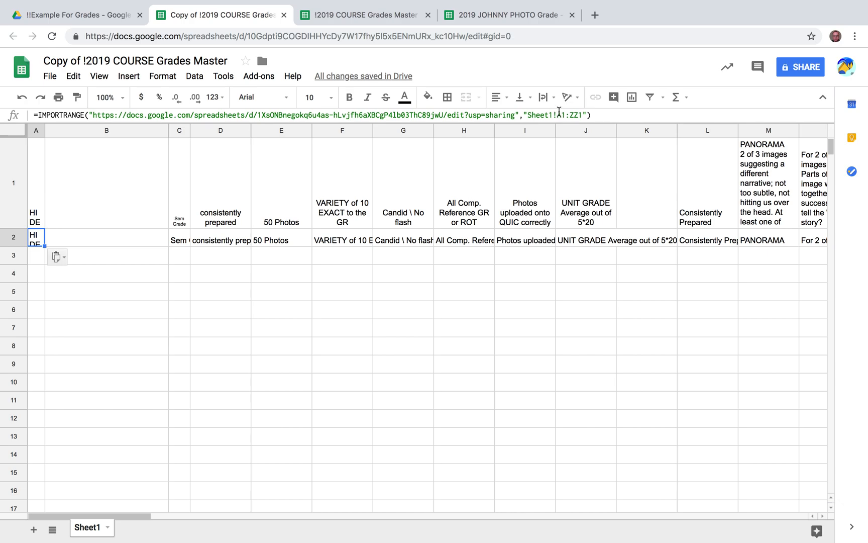
Change A2's IMPORTRANGE range to Sheet1!A2:ZZ3 to pull the first student's grades and feedback
left_click(565, 114)
key("BackSpace")
type("2")
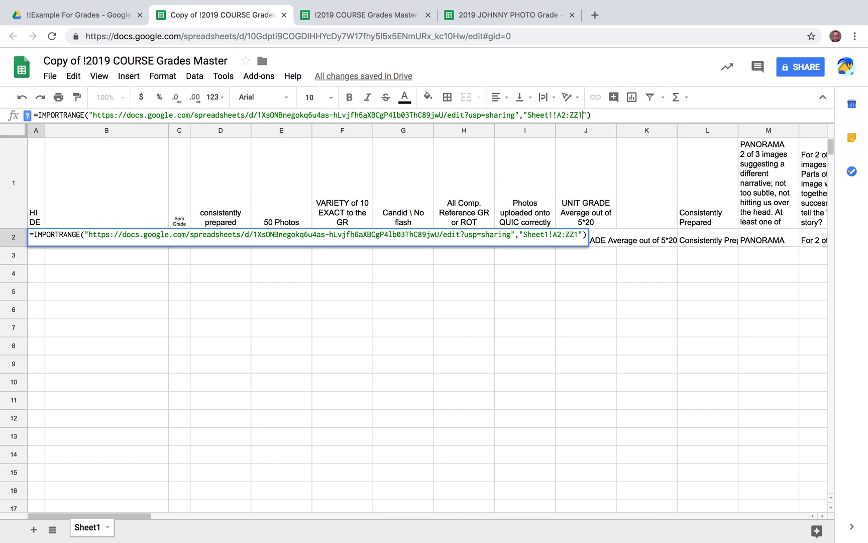
key("BackSpace")
type("3")
key("Return")
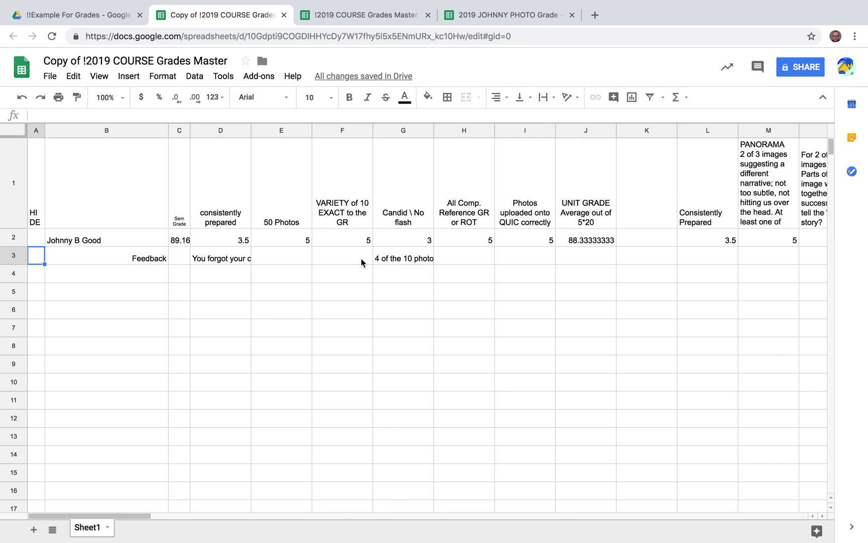
Hide column A, which holds the HIDE label, and deselect it
left_click(37, 130)
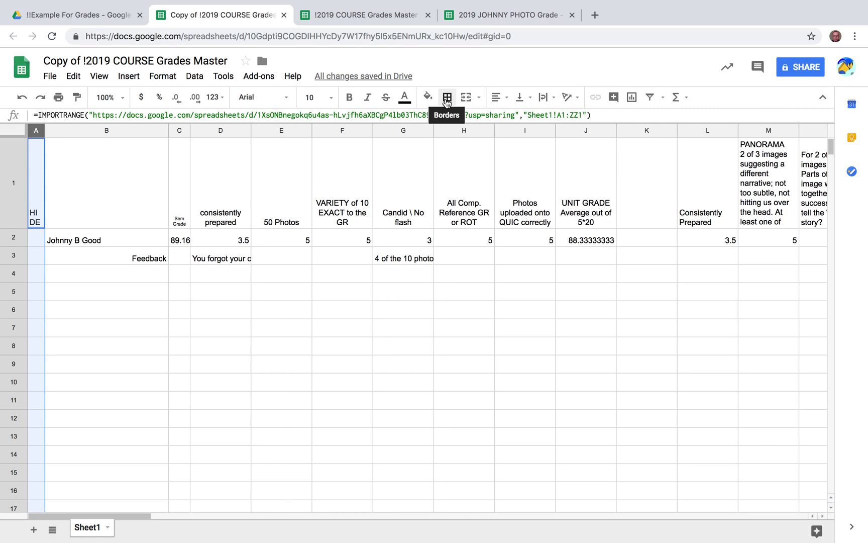
right_click(37, 132)
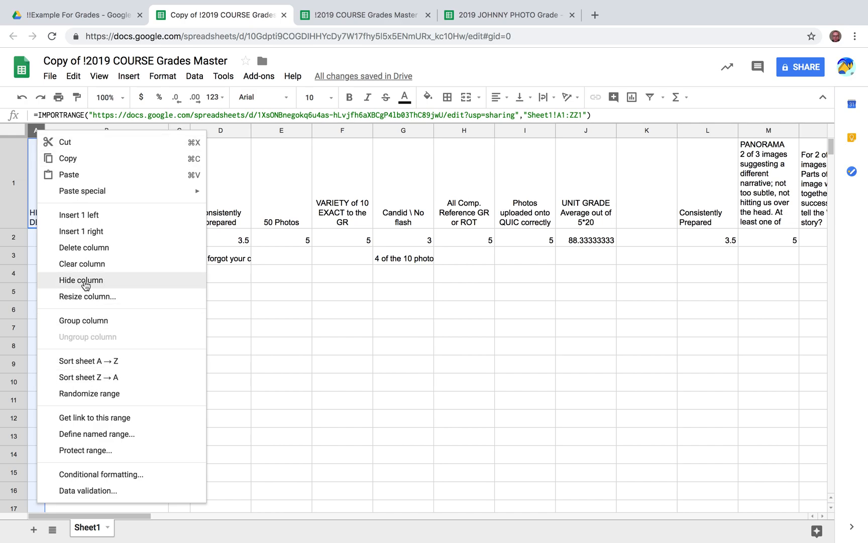
left_click(85, 284)
left_click(204, 299)
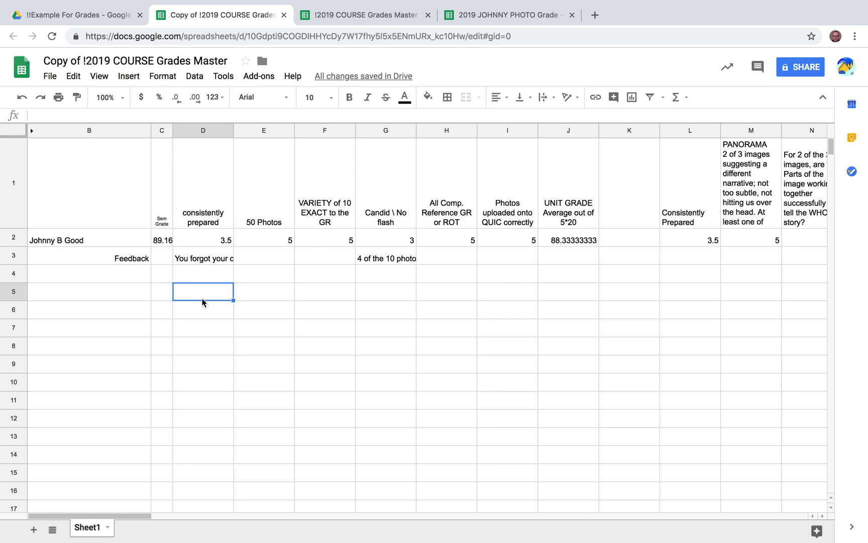
Replace the spreadsheet title with "2019 Johnny's PhotoGrade"
left_click(44, 59)
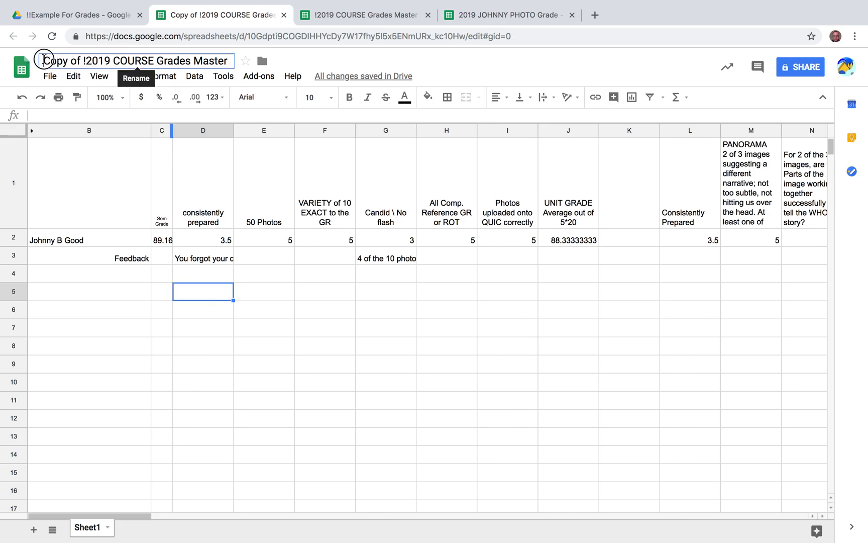
left_click_drag(43, 60, 232, 60)
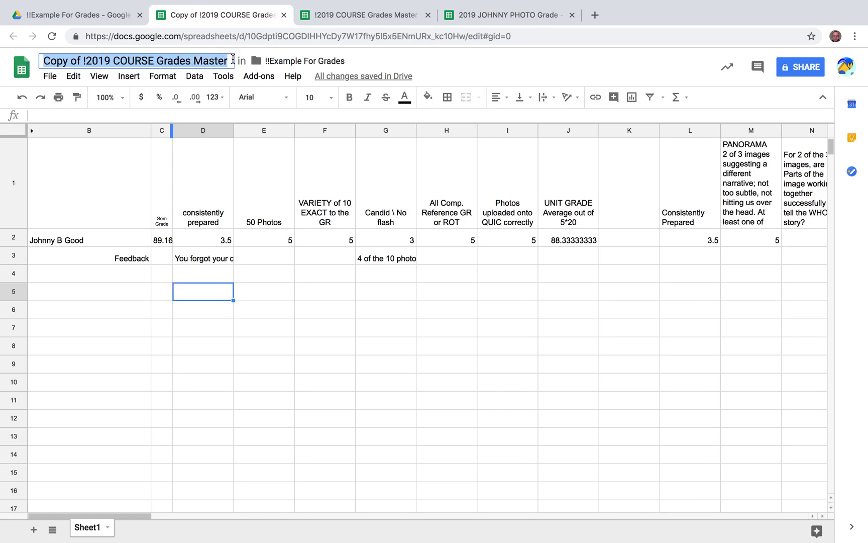
type("JOh")
key("BackSpace")
key("BackSpace")
type("ohnny")
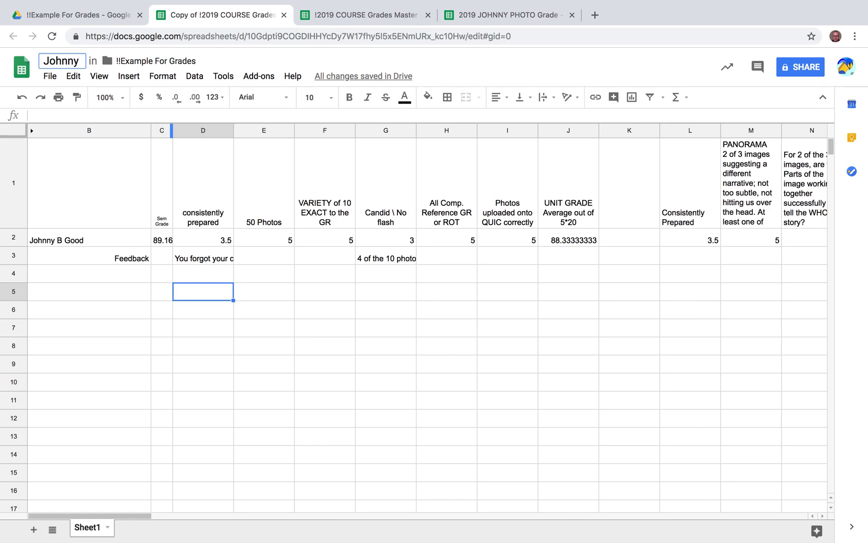
type("'s PhotoGrade")
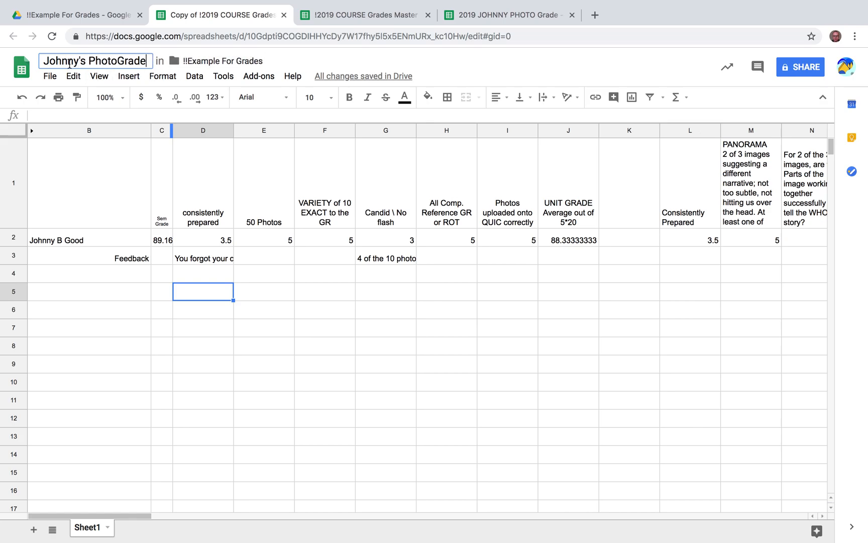
left_click(44, 61)
type("2019")
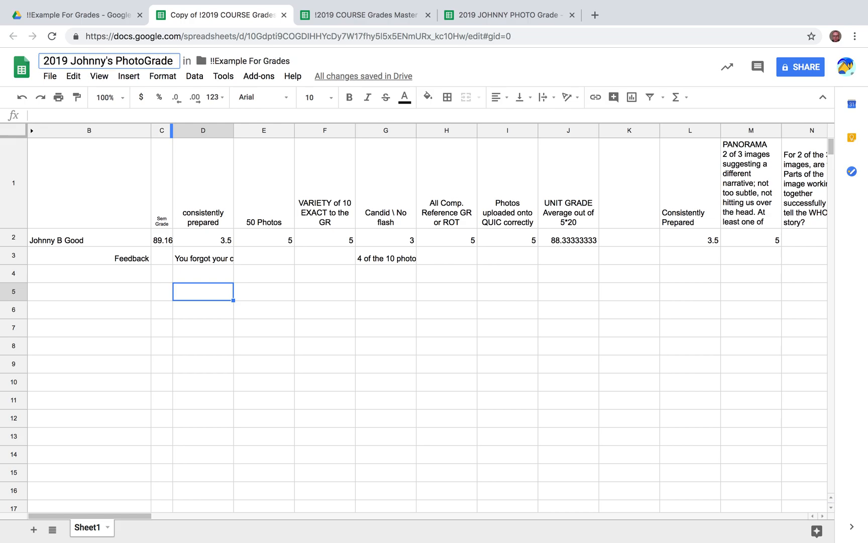
left_click(144, 338)
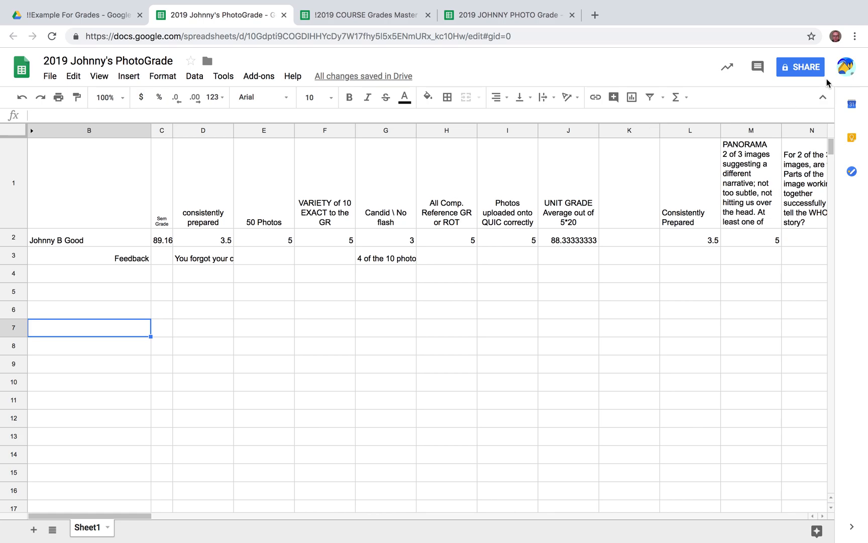
left_click(801, 70)
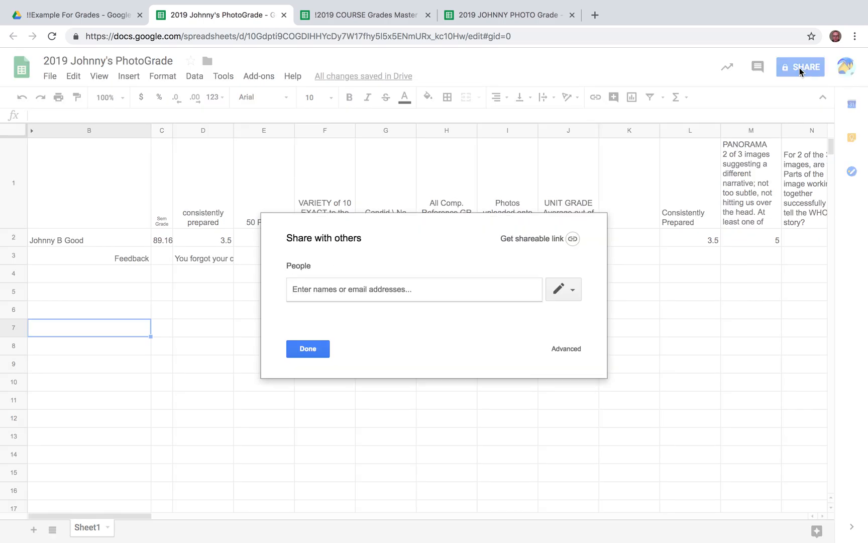
left_click(314, 290)
type("John")
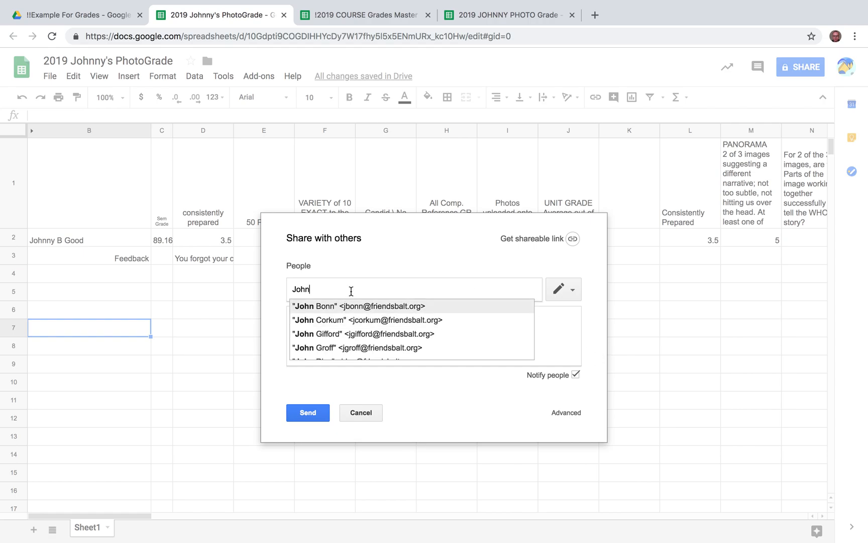
left_click(571, 289)
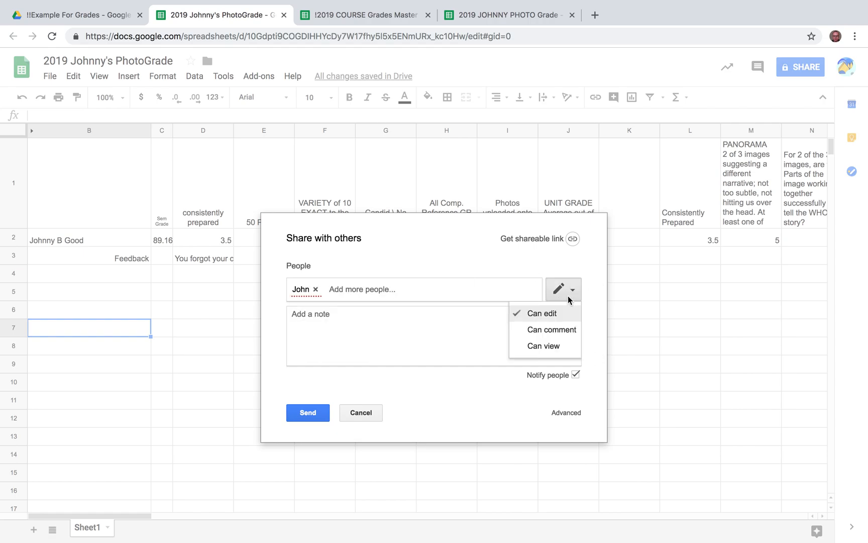
left_click(551, 352)
left_click(357, 317)
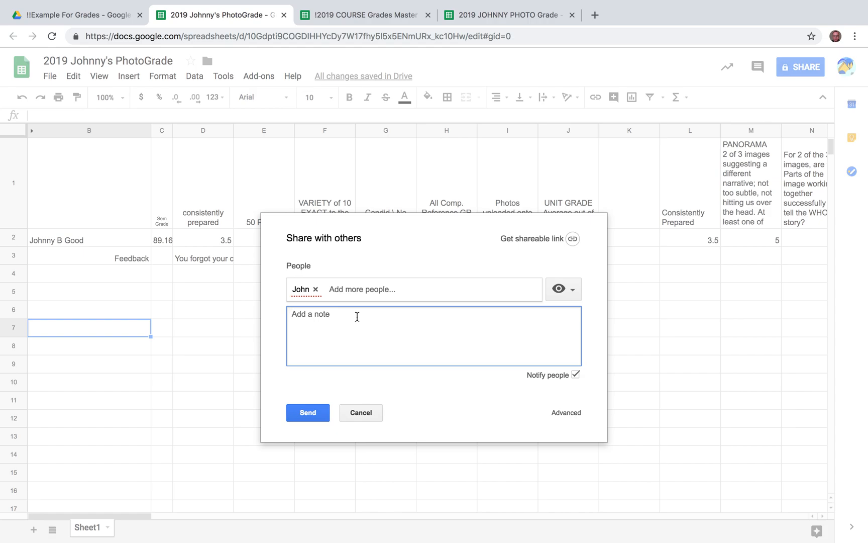
type("Please keep this copy in his d")
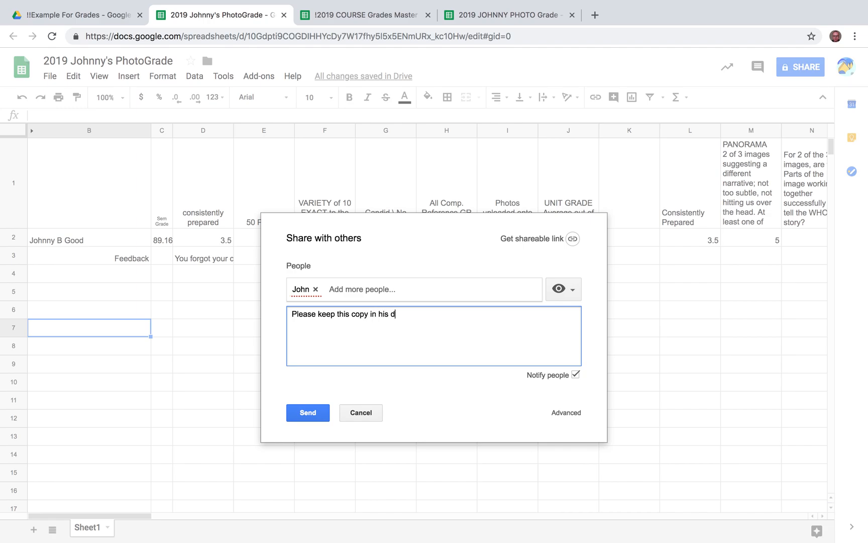
type("rive where he can easily reference ")
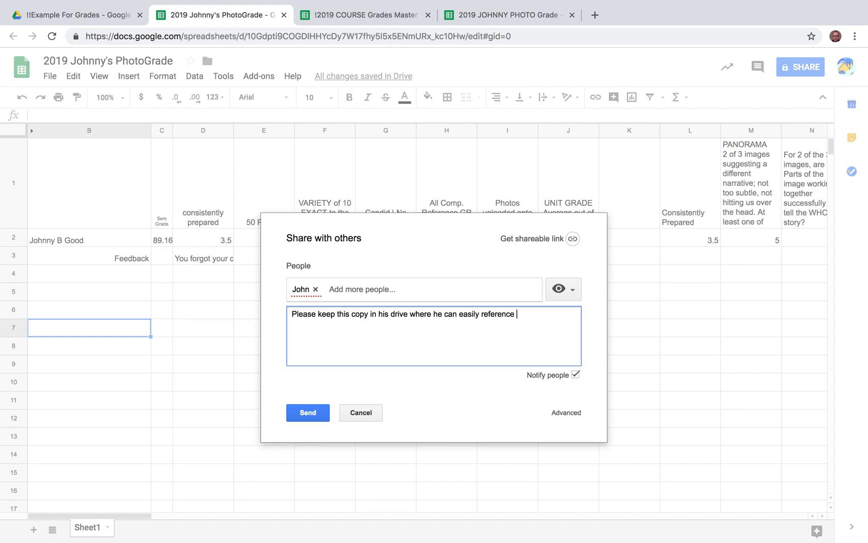
type("it .")
left_click(361, 412)
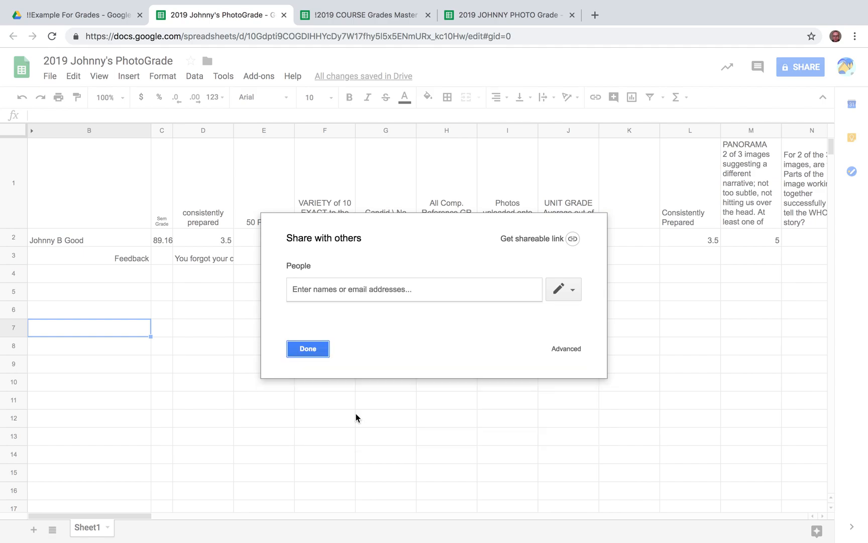
left_click(308, 349)
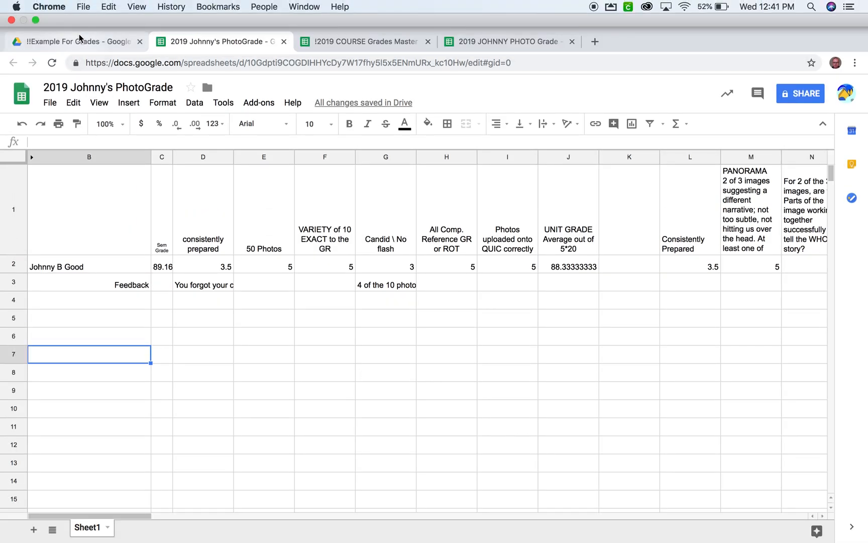
In the !!Example For Grades Drive folder, make a copy of 2019 Johnny's PhotoGrade
left_click(80, 45)
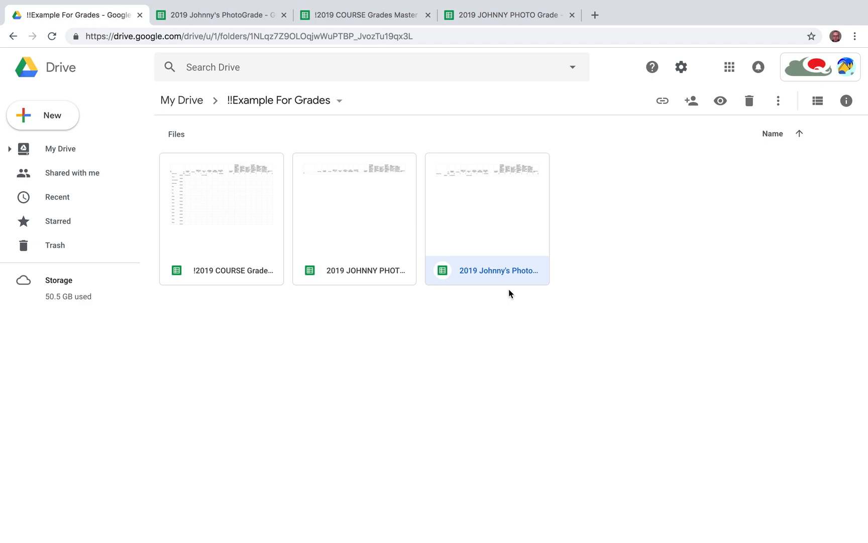
right_click(492, 232)
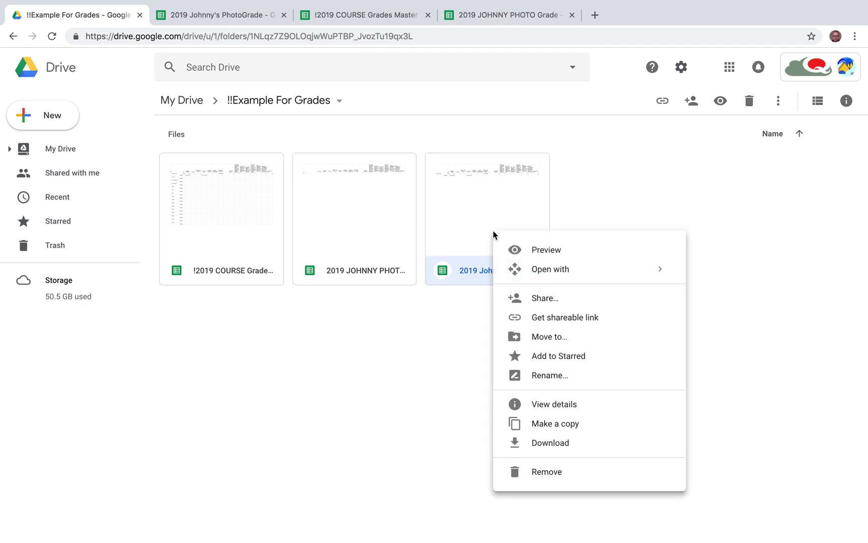
left_click(544, 423)
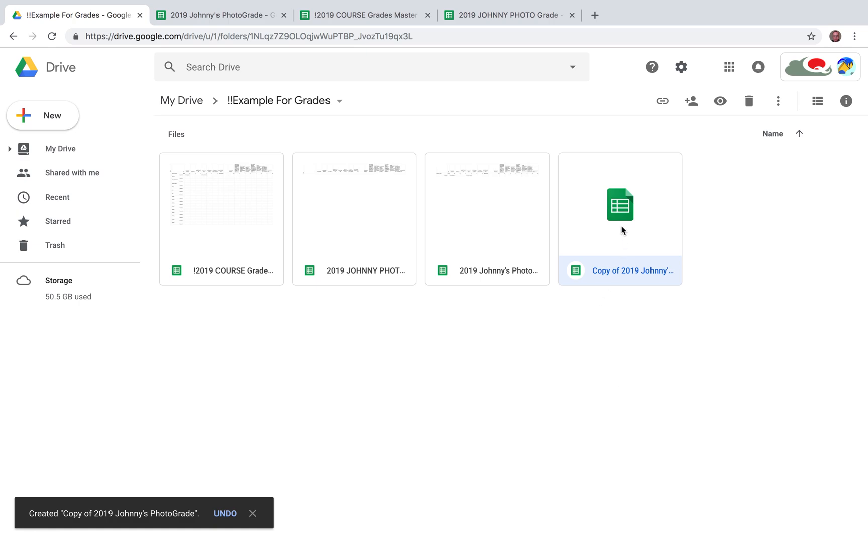
Open Copy of 2019 Johnny's PhotoGrade and unhide column A
double_click(620, 222)
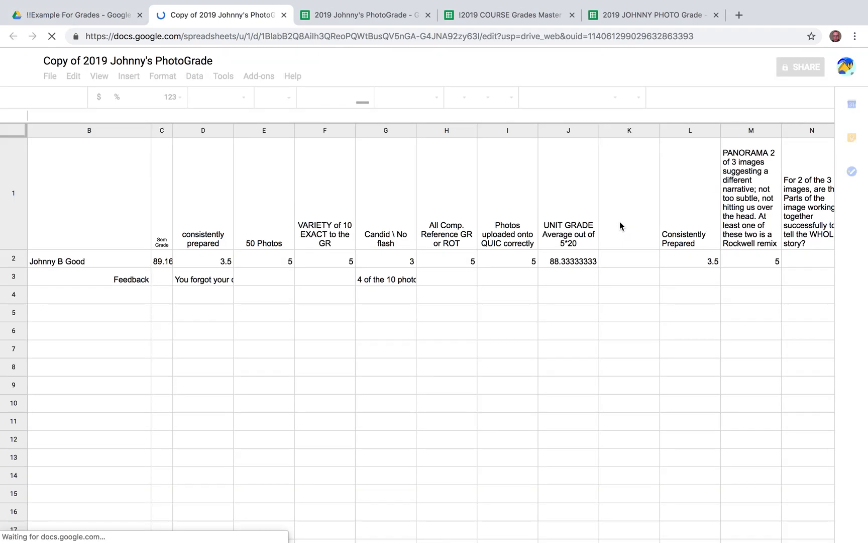
left_click(31, 131)
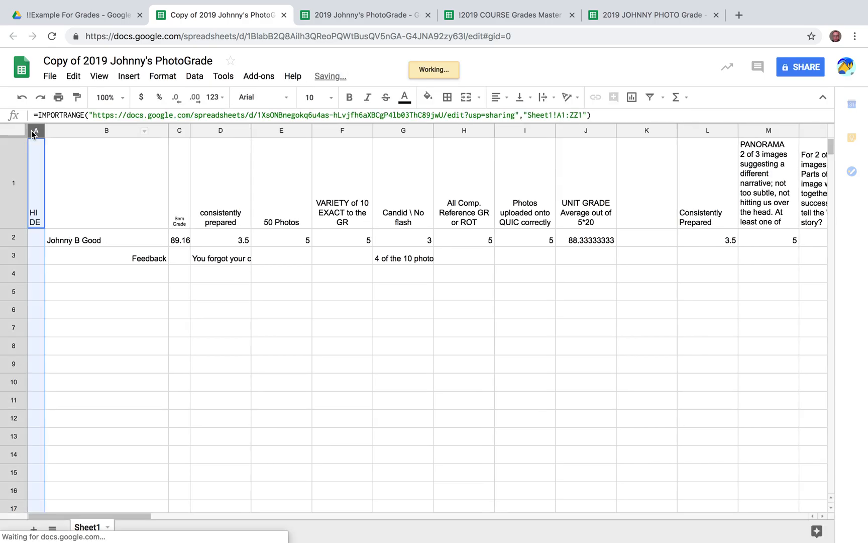
left_click(59, 245)
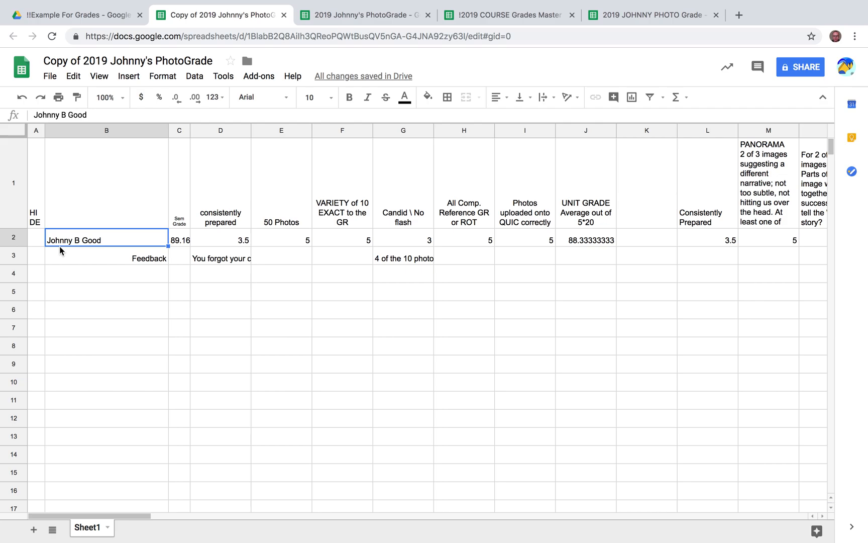
Edit A2's IMPORTRANGE range to Sheet1!A4:ZZ for the second student
left_click(37, 238)
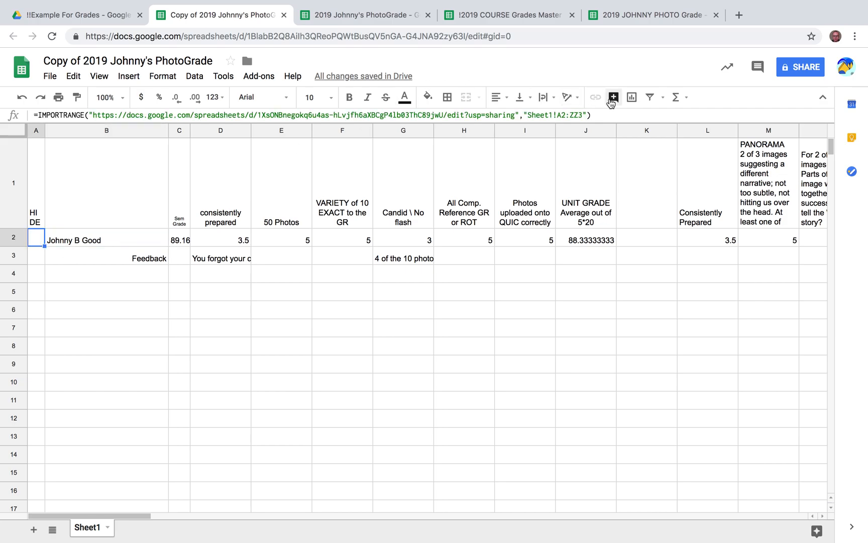
left_click(565, 116)
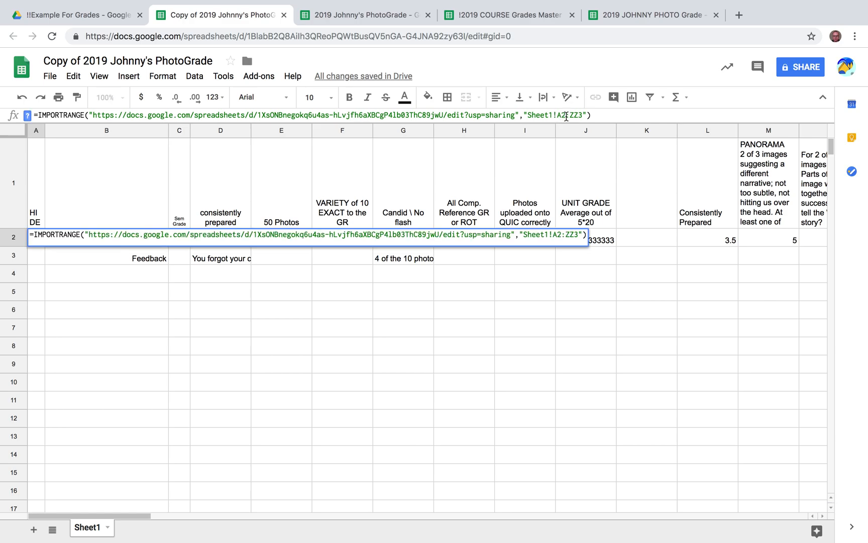
key("BackSpace")
type("4")
key("BackSpace")
left_click(508, 349)
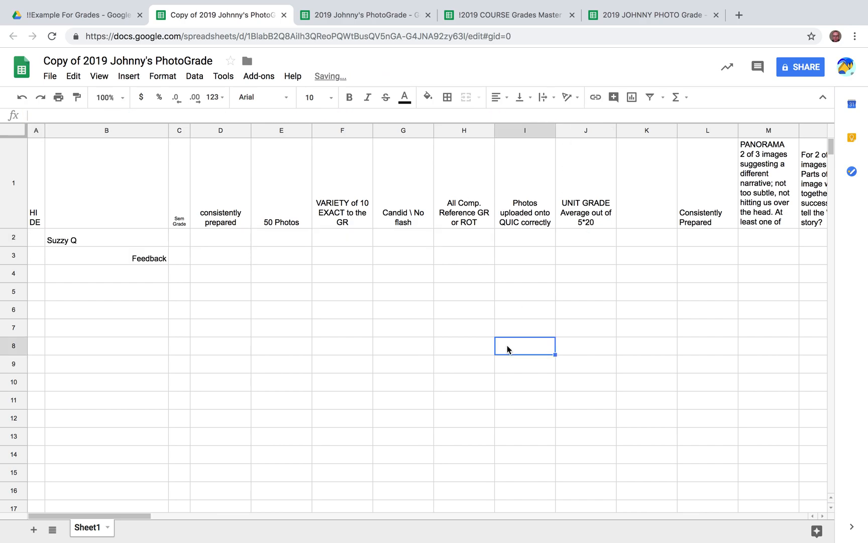
Close column A's menu unchanged and go back to the !!Example For Grades Drive folder
left_click(34, 131)
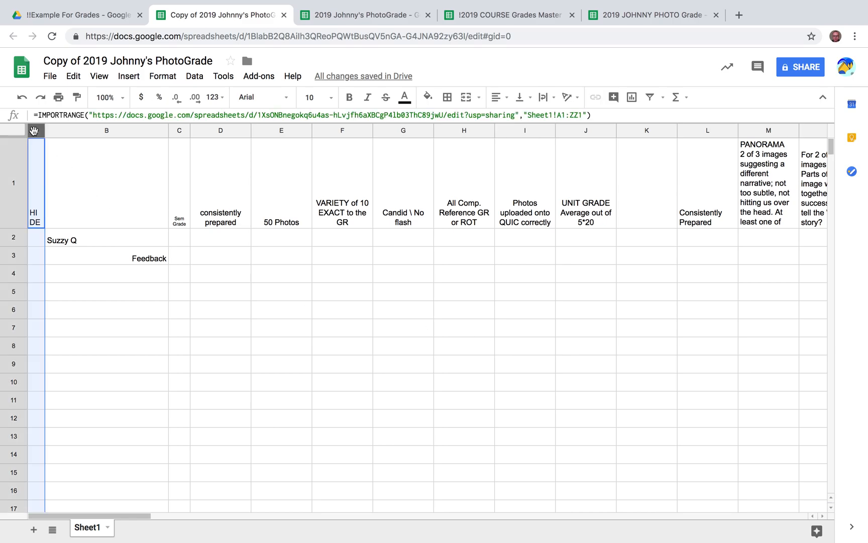
right_click(33, 131)
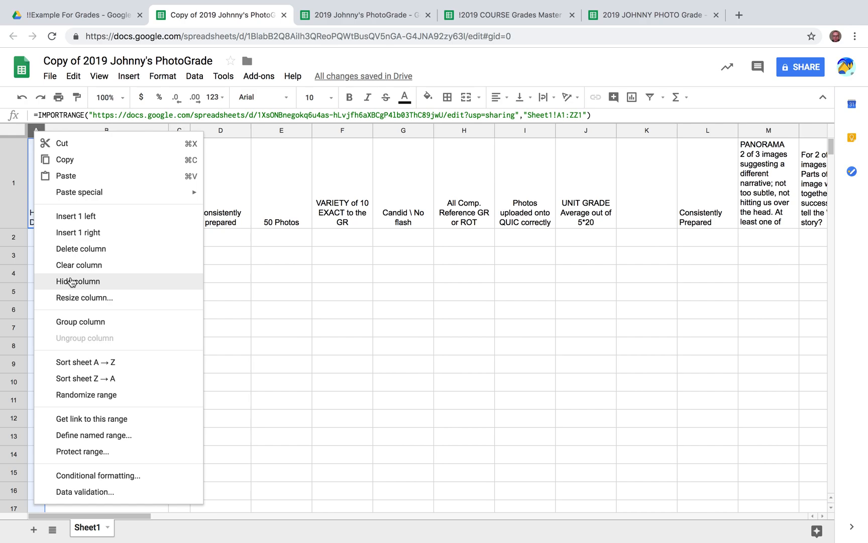
left_click(267, 344)
mouse_move(237, 2)
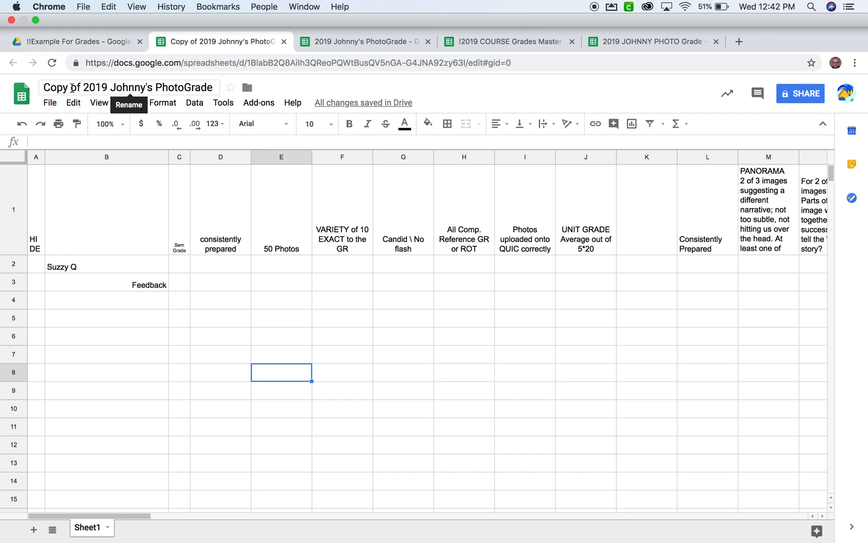
left_click(84, 43)
left_click(619, 336)
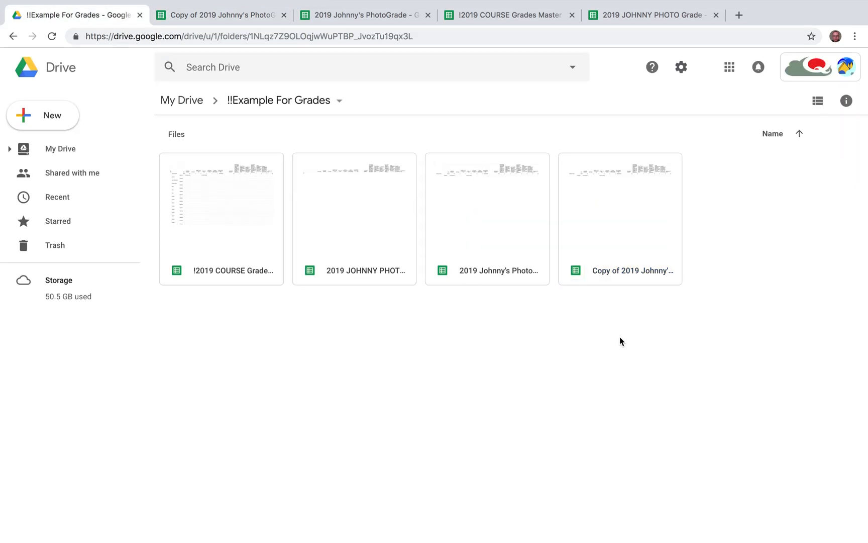
right_click(616, 230)
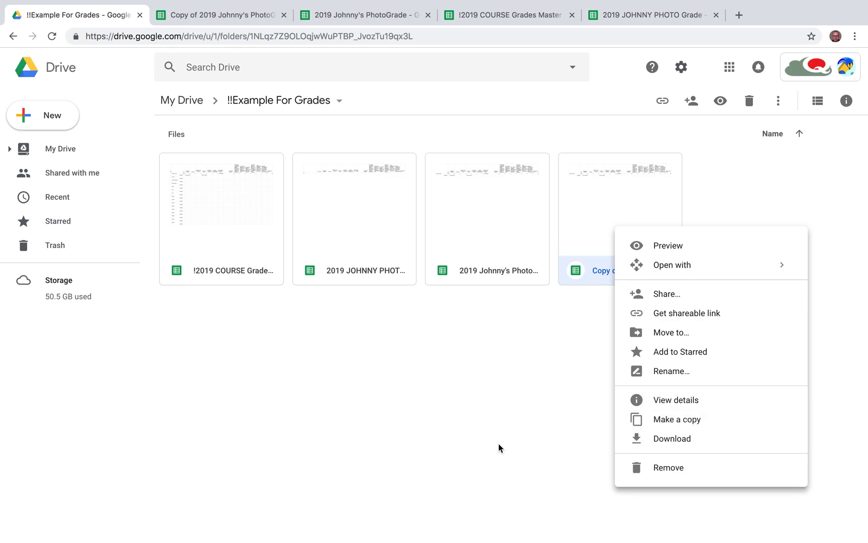
left_click(443, 450)
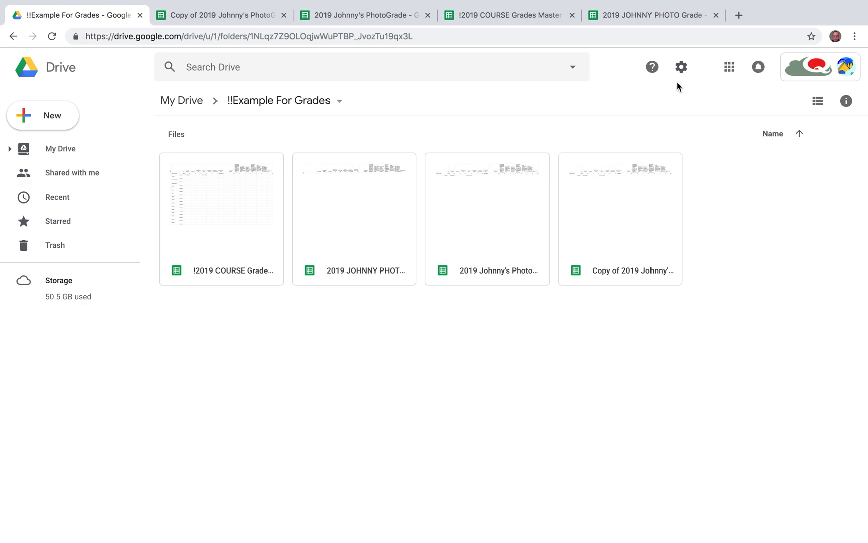
mouse_move(563, 5)
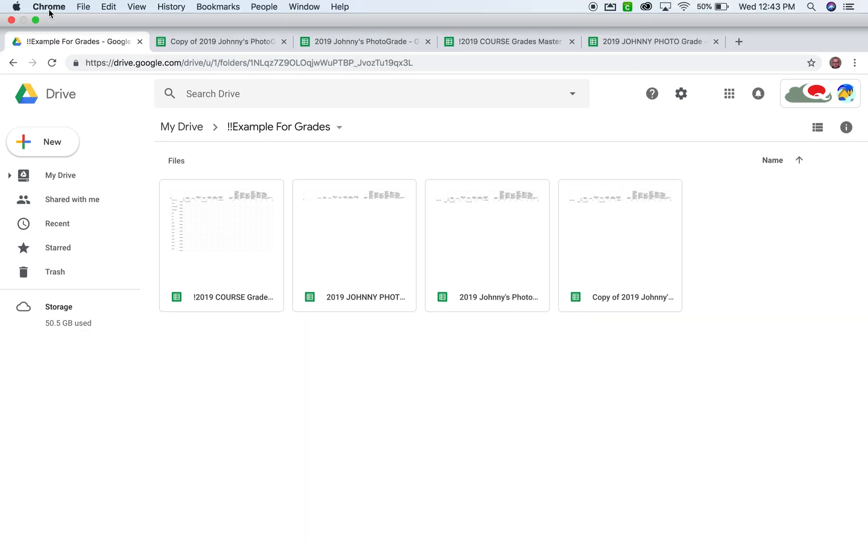